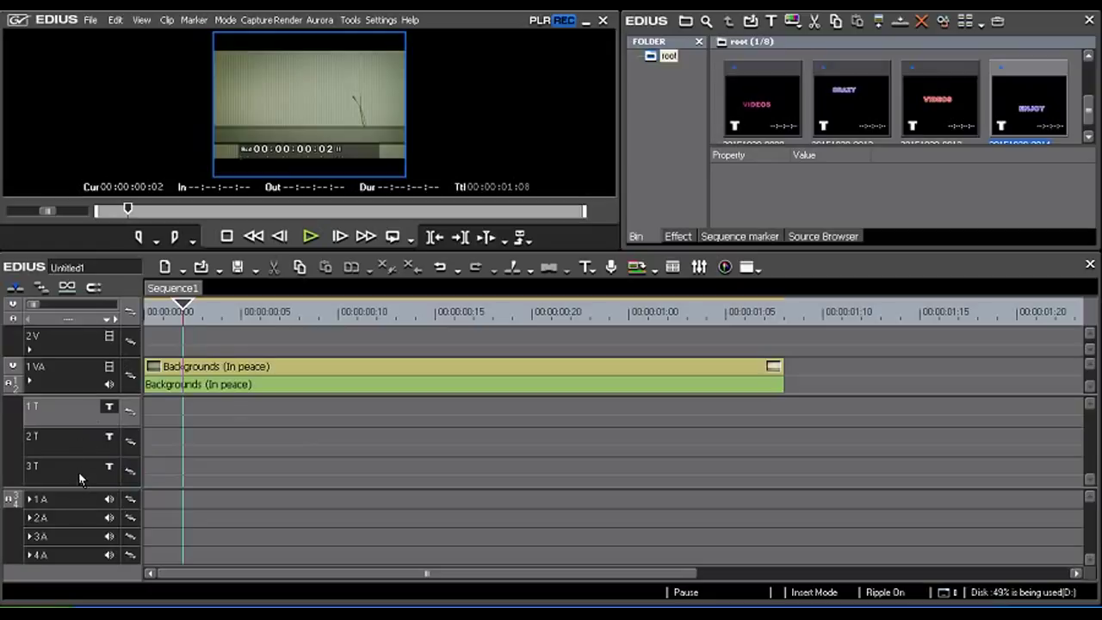
Step: Delete the 3T and 2T title tracks from the timeline
click(594, 273)
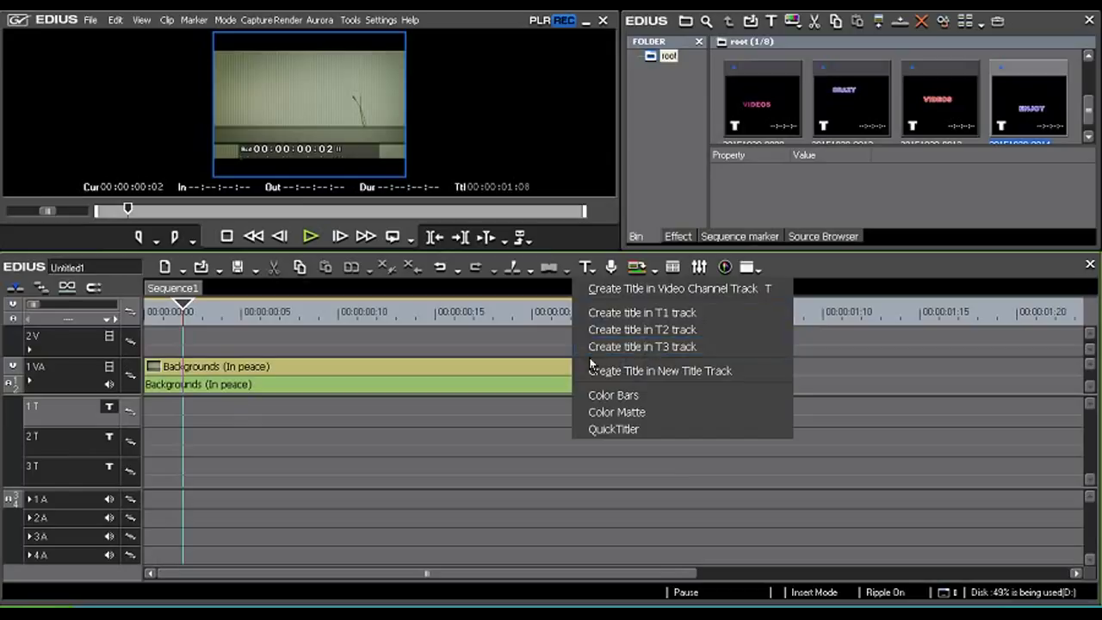
click(76, 438)
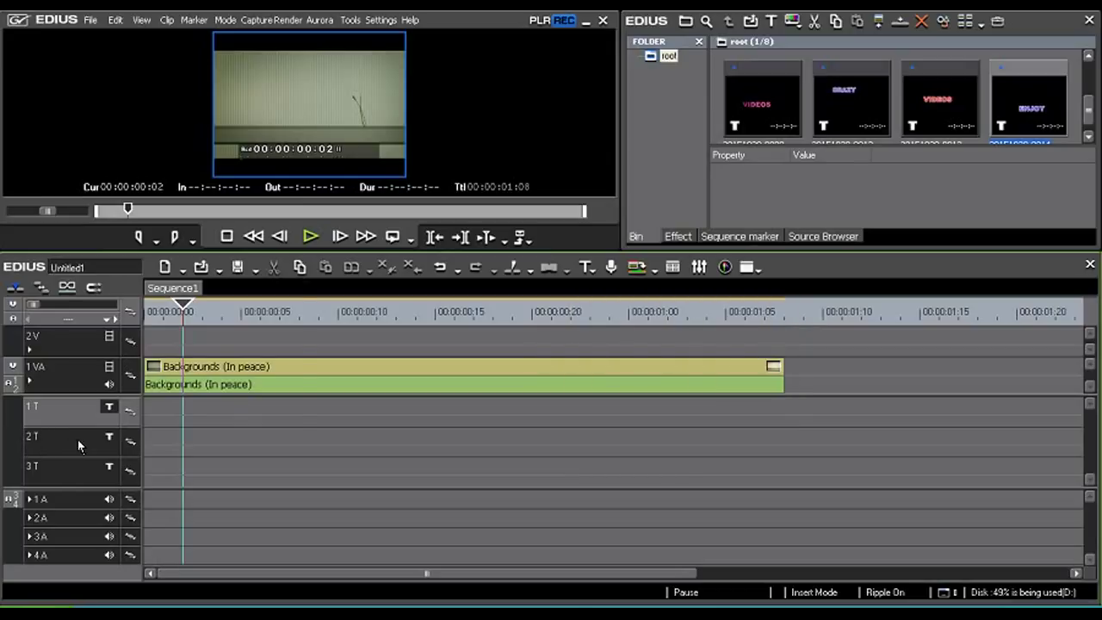
right_click(74, 440)
click(177, 402)
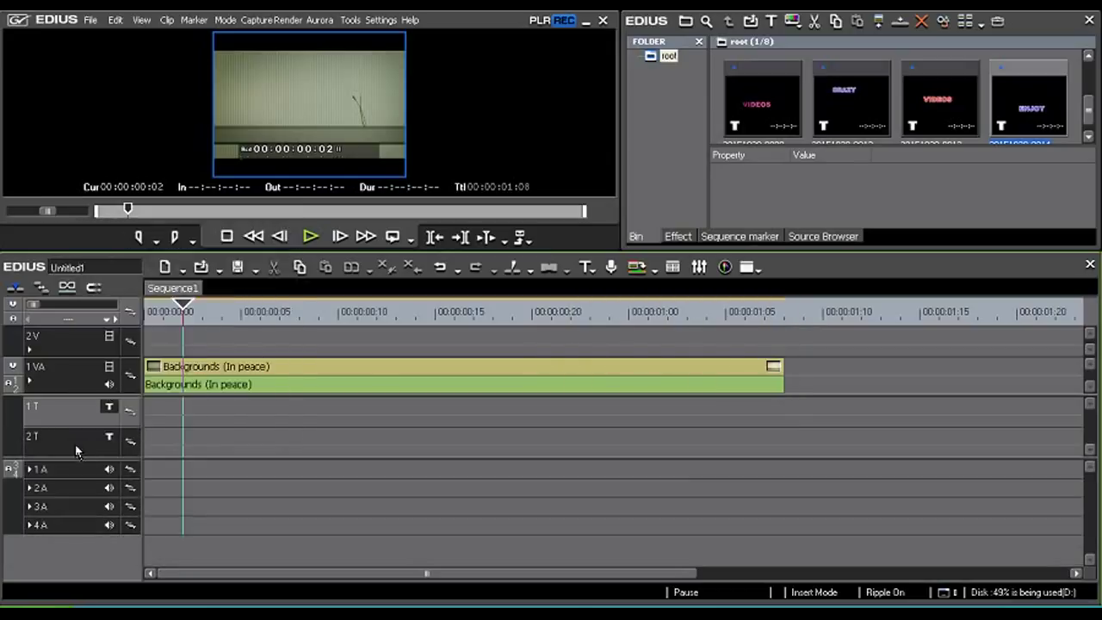
right_click(75, 445)
click(95, 387)
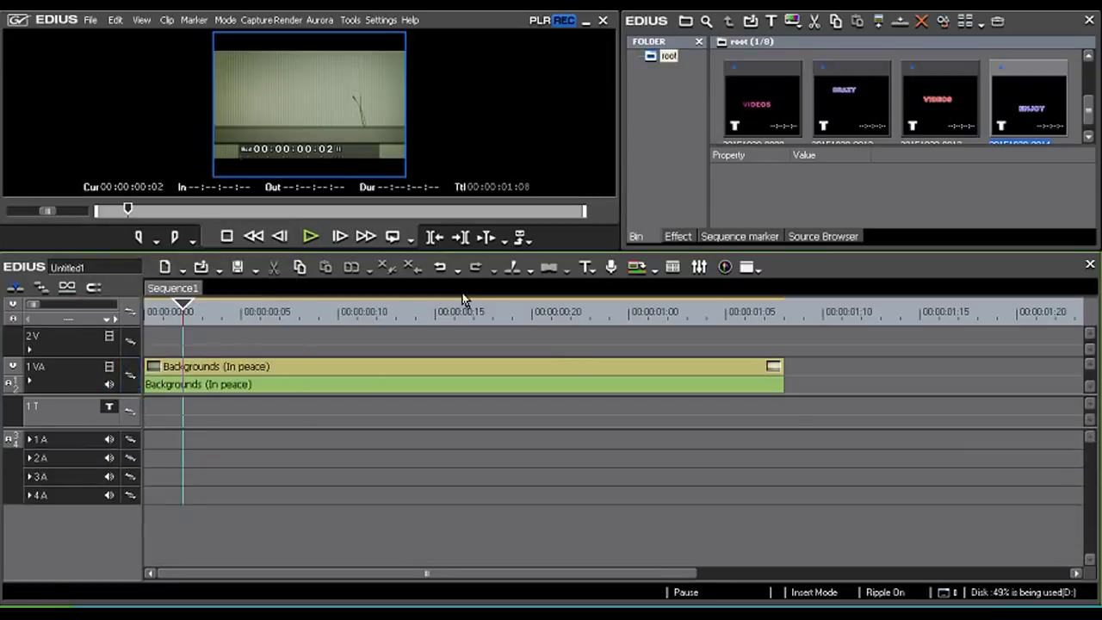
Step: Create a new title on the T1 track and reposition the Quick Titler window
click(591, 269)
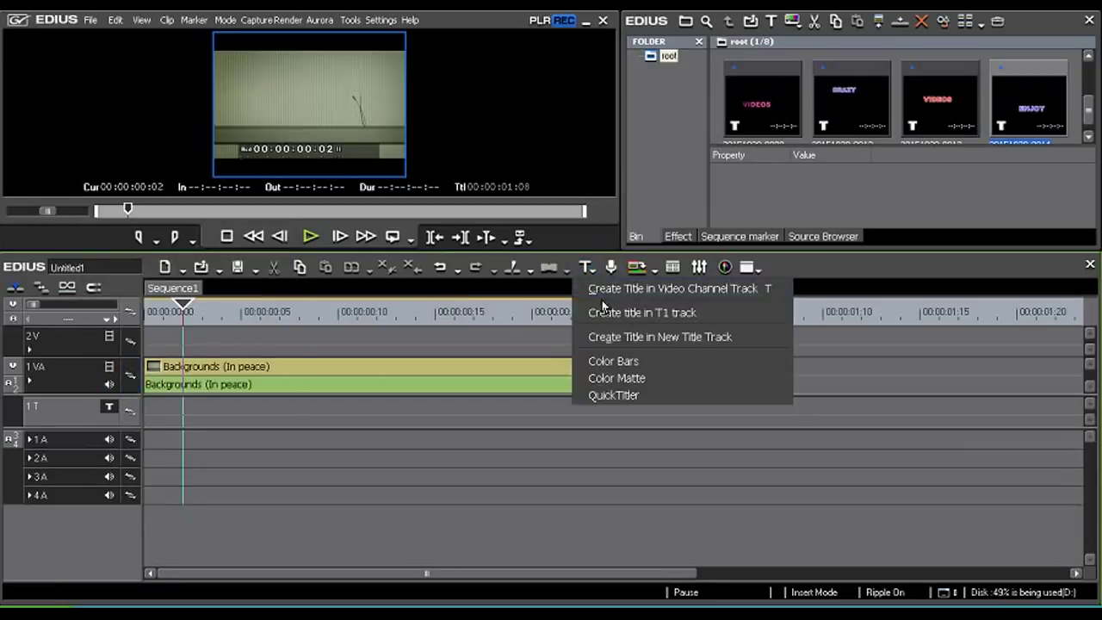
click(626, 310)
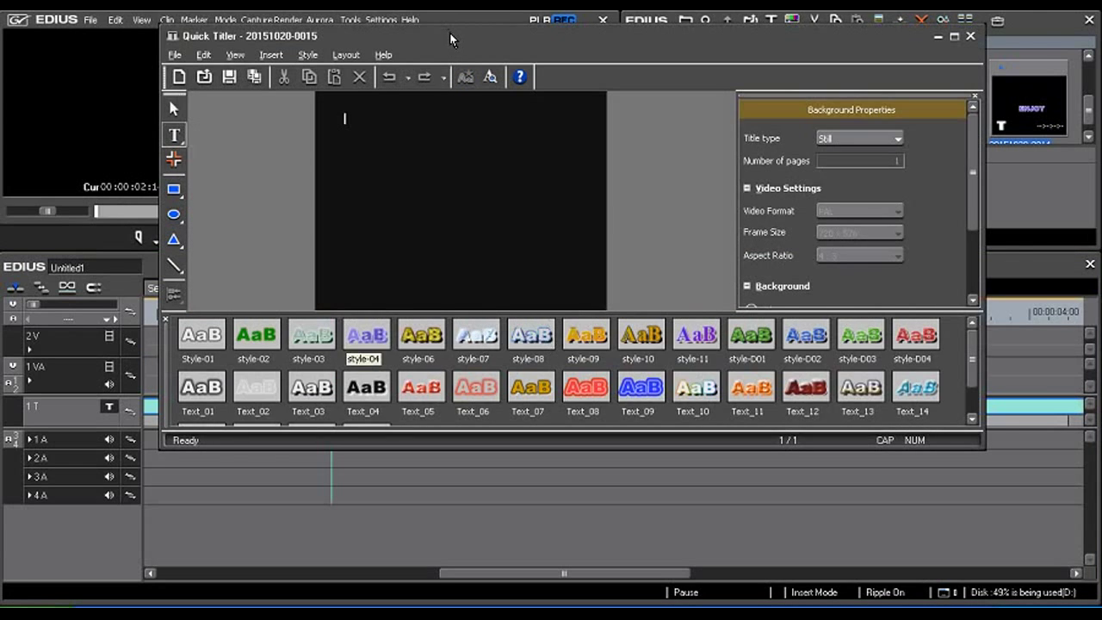
drag(450, 34, 450, 68)
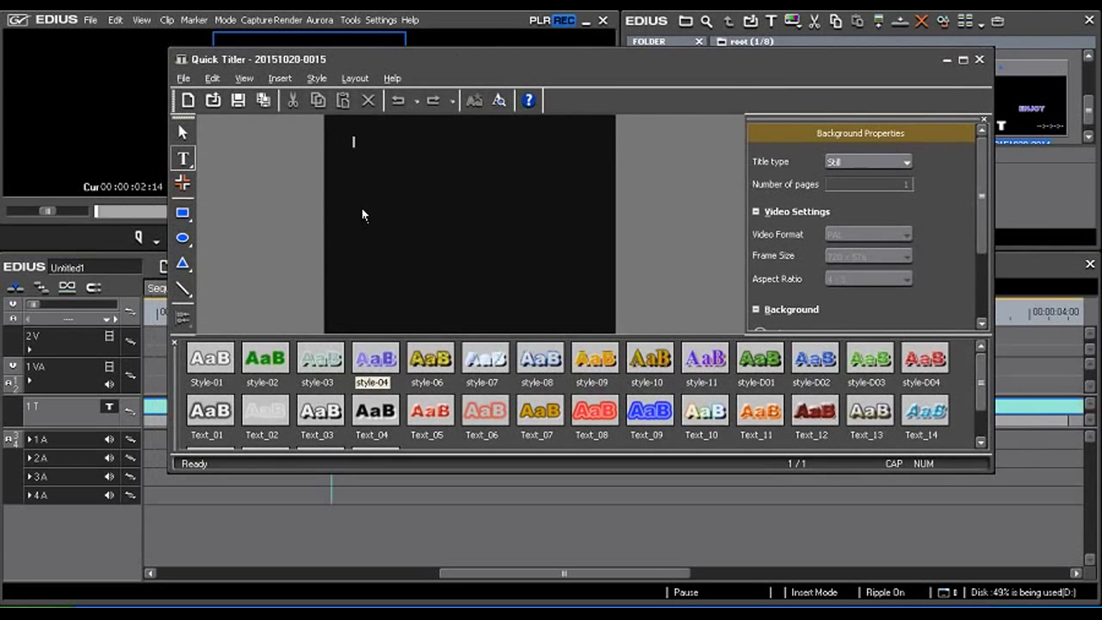
Step: Type 'CRAZY' on the title canvas
click(365, 207)
text(CRAZY)
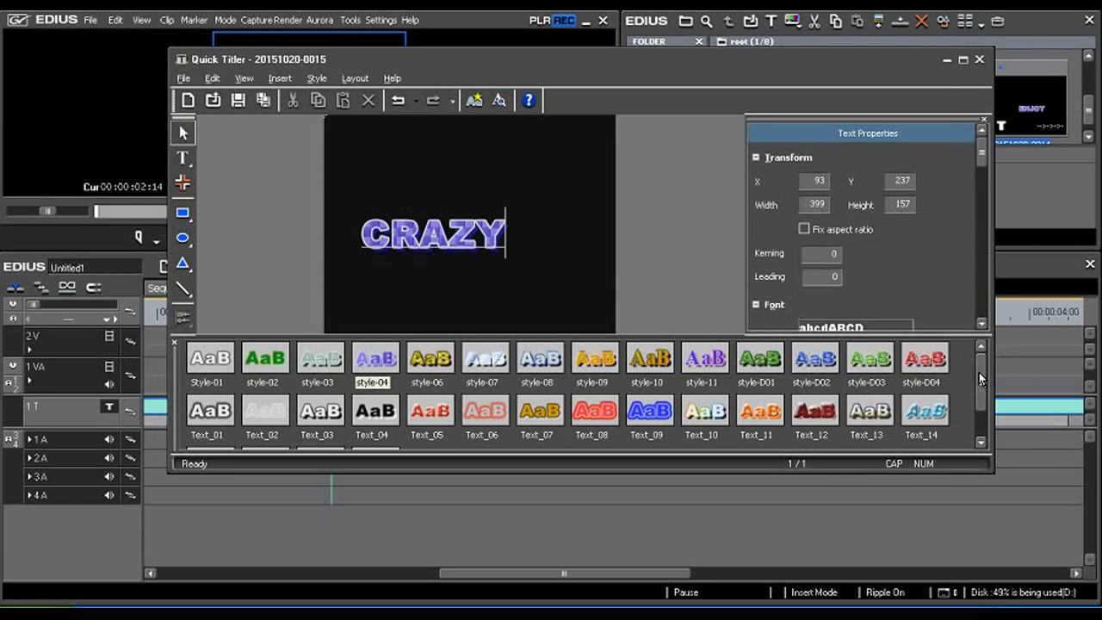
scroll(980, 372, down, 1)
scroll(982, 368, up, 1)
Step: Apply the orange Text_11 preset, then the green style-D01 preset, to CRAZY
click(413, 245)
double_click(759, 411)
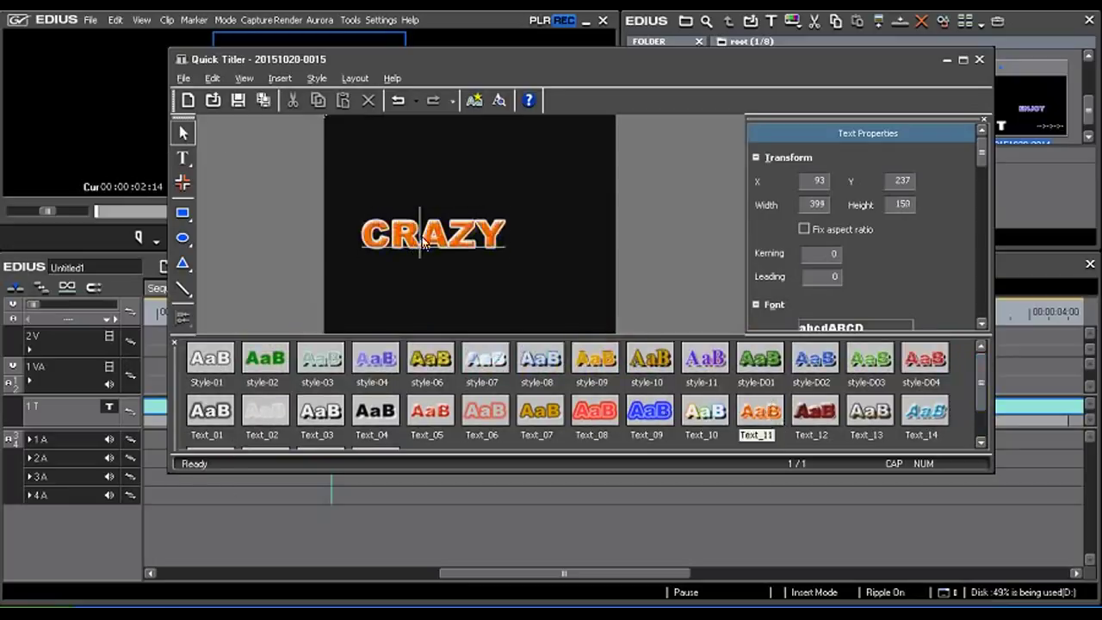
double_click(759, 360)
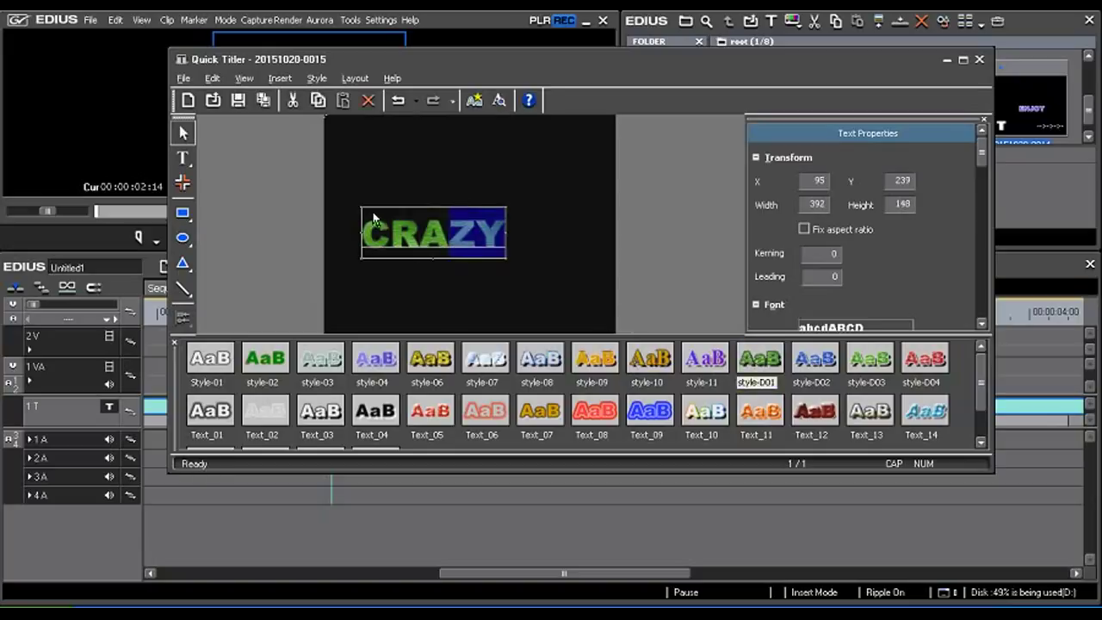
click(419, 235)
click(375, 237)
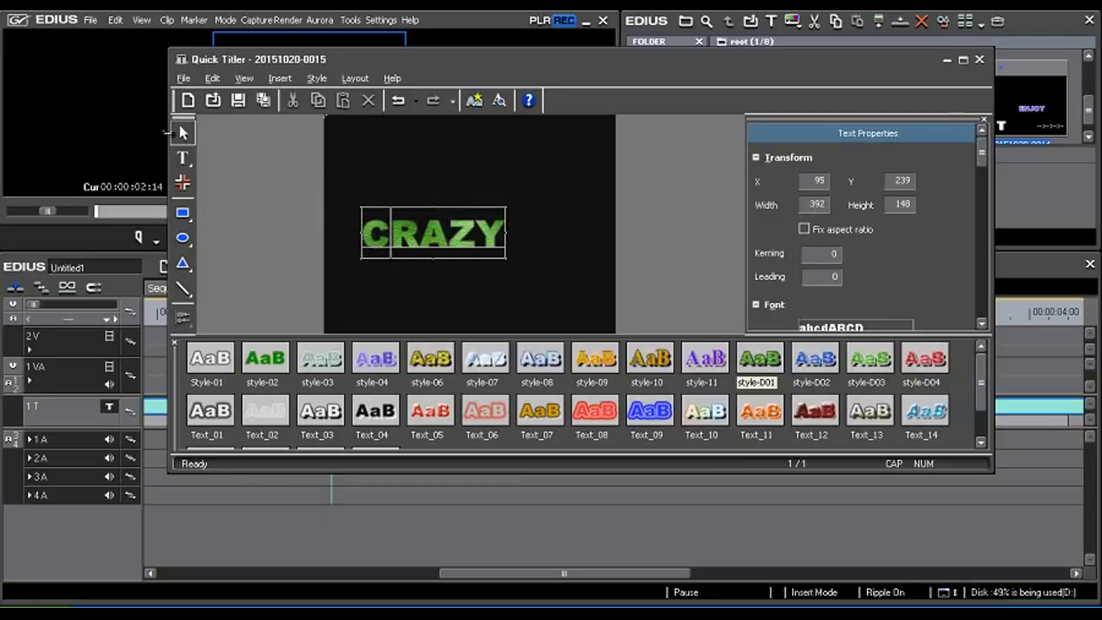
click(249, 202)
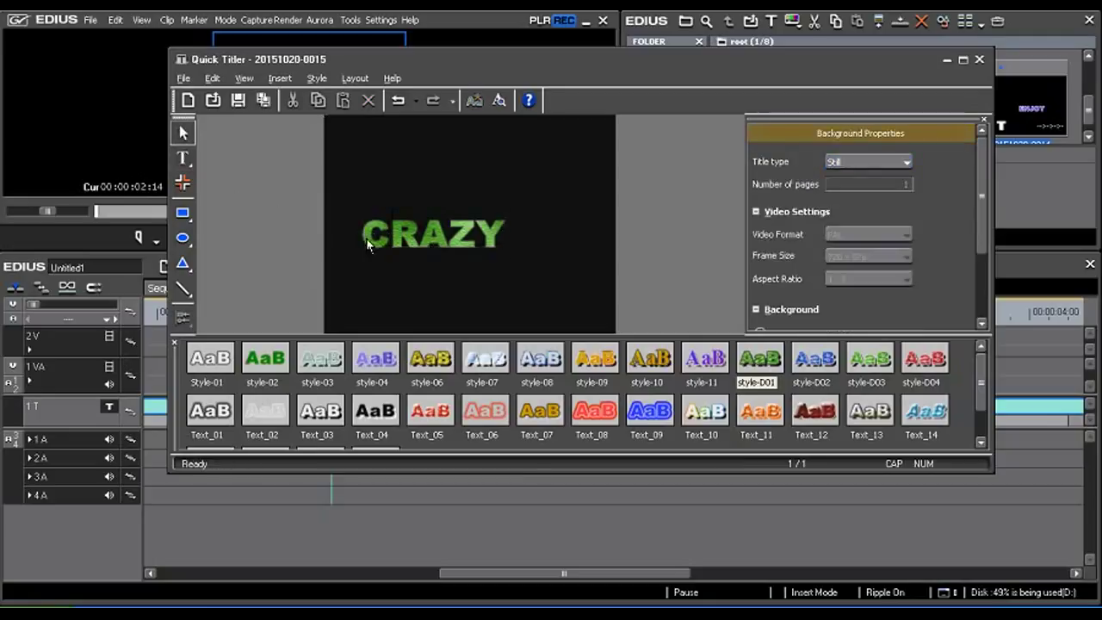
Step: Move CRAZY upward and adjust its X, Y, width and height values
drag(368, 244, 357, 205)
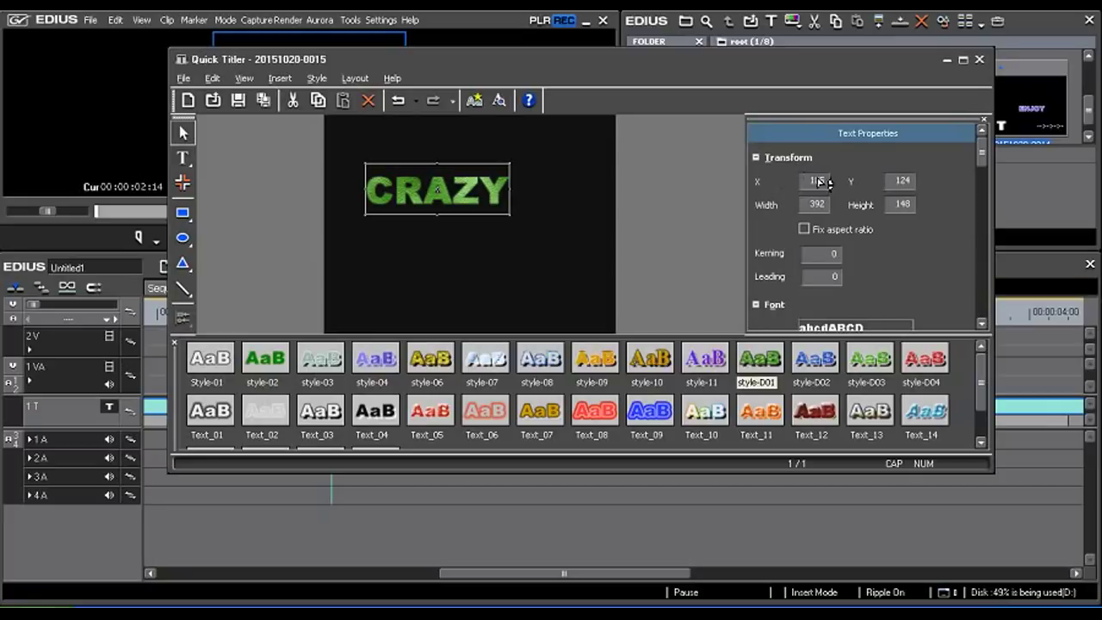
mouse_move(819, 182)
mouse_down()
mouse_move(850, 302)
mouse_move(815, 142)
mouse_up()
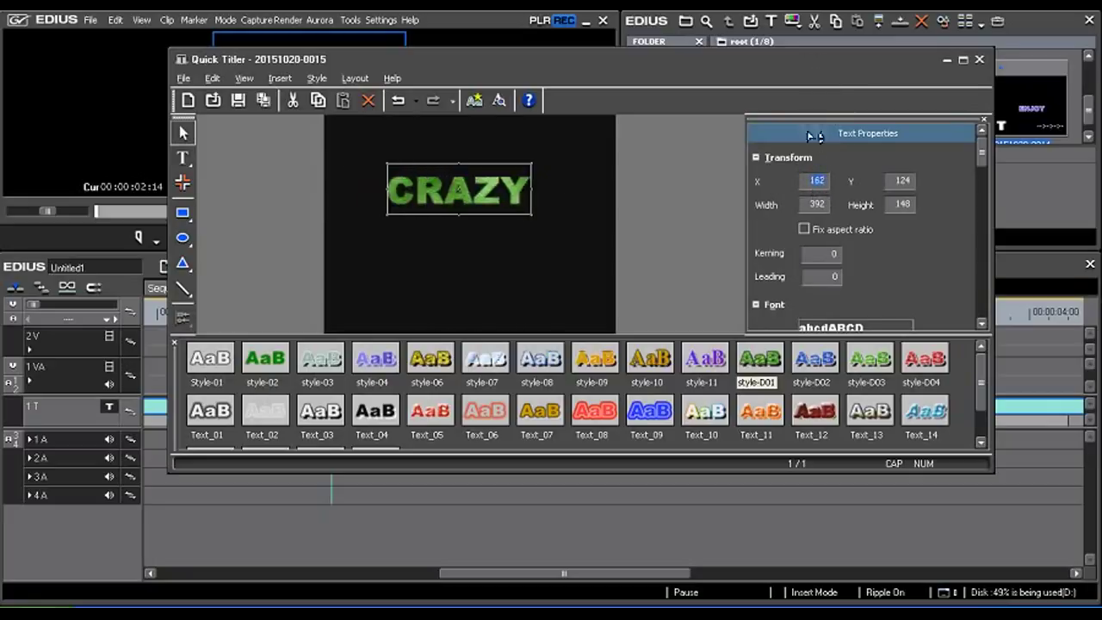
mouse_move(910, 181)
mouse_down()
mouse_move(902, 88)
mouse_move(933, 99)
mouse_move(917, 154)
mouse_up()
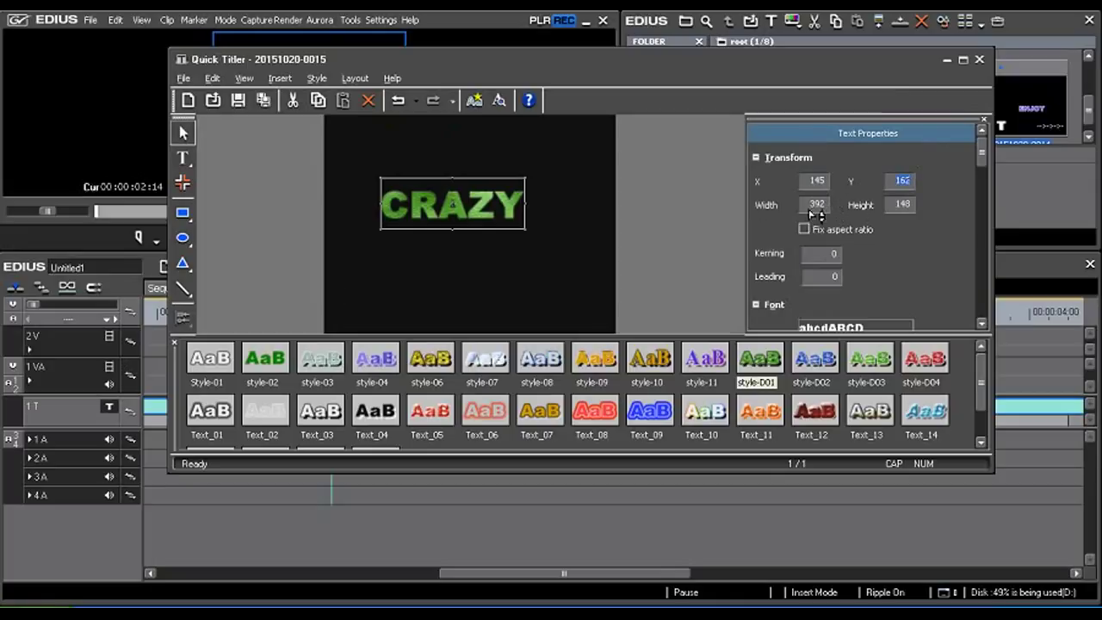
mouse_move(822, 207)
mouse_down()
mouse_move(826, 82)
mouse_move(828, 200)
mouse_up()
drag(902, 207, 902, 180)
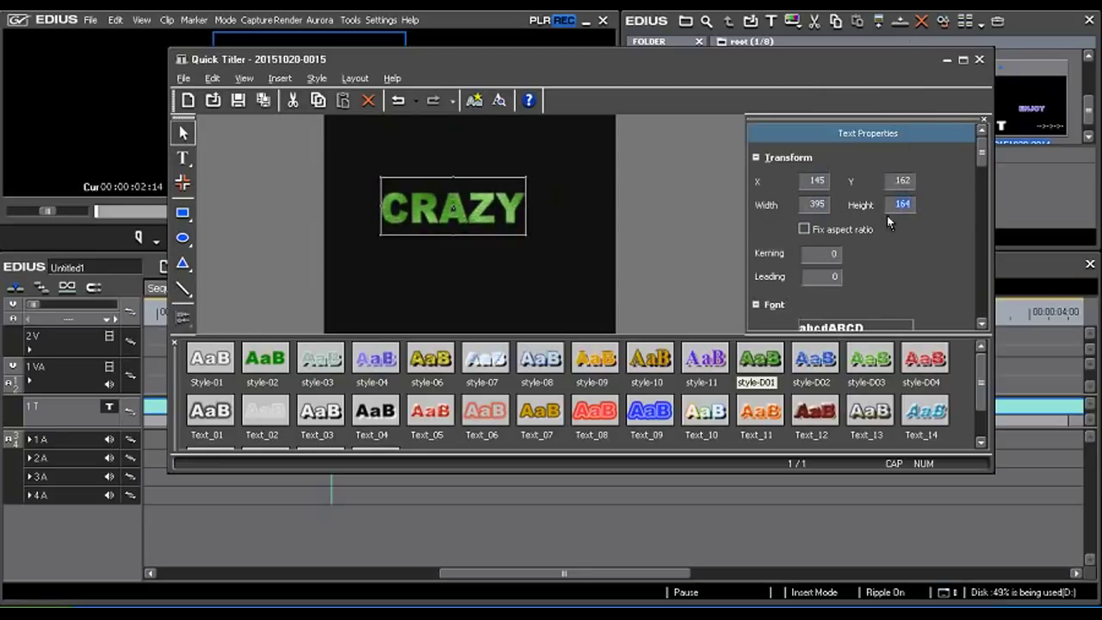
Step: Enlarge CRAZY proportionally to 421 by 174 with Fix aspect ratio, then extend the box downward
click(804, 230)
drag(816, 204, 824, 123)
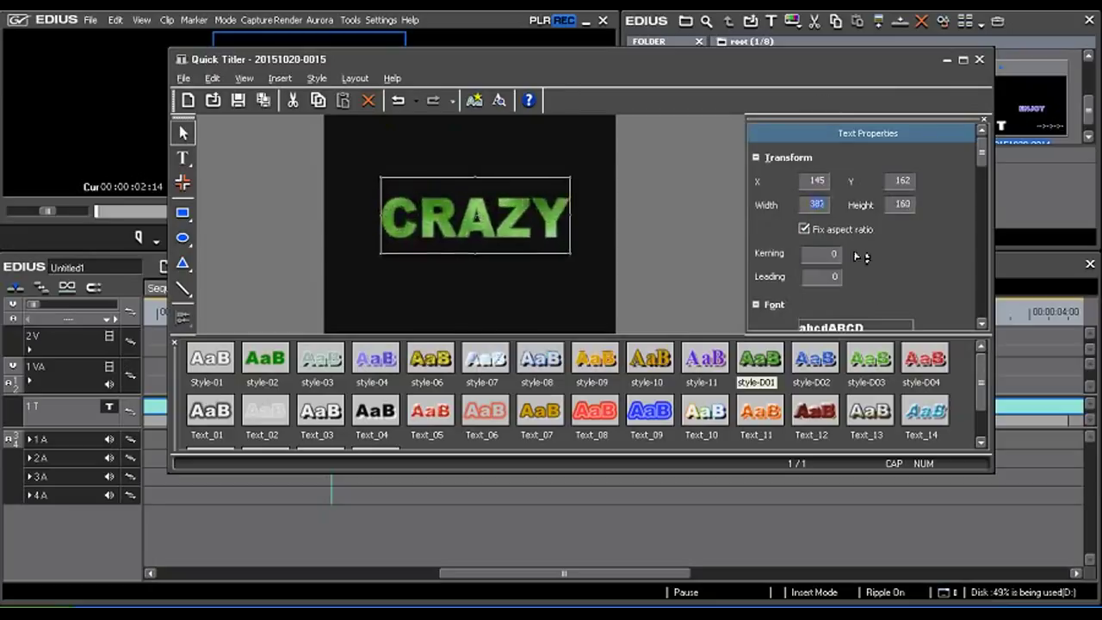
mouse_move(824, 123)
mouse_down()
mouse_move(844, 183)
mouse_move(457, 209)
mouse_up()
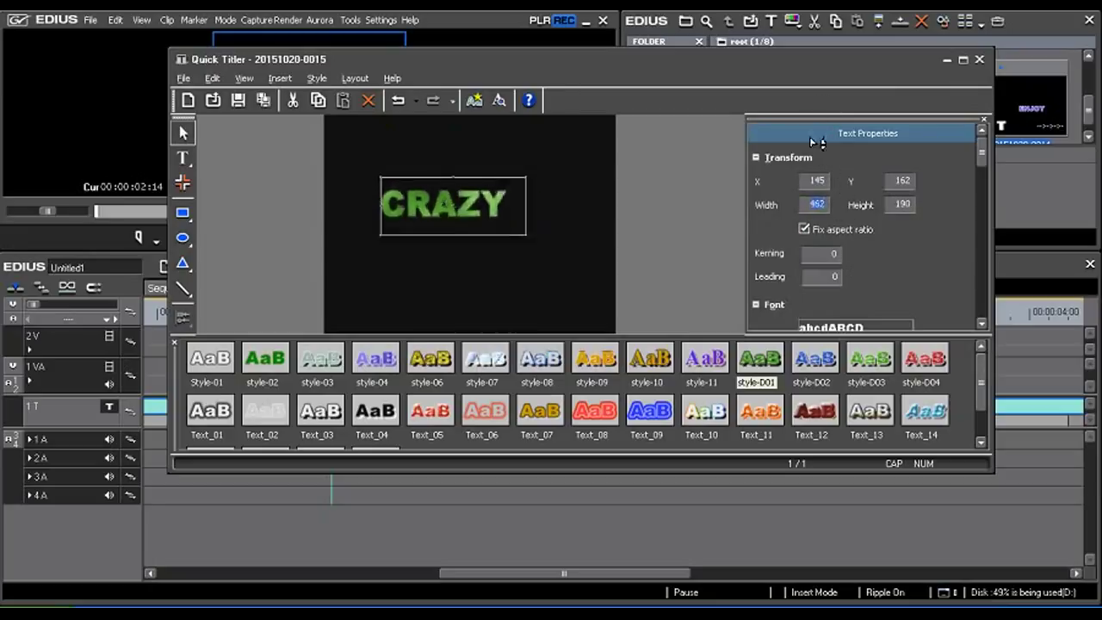
click(804, 229)
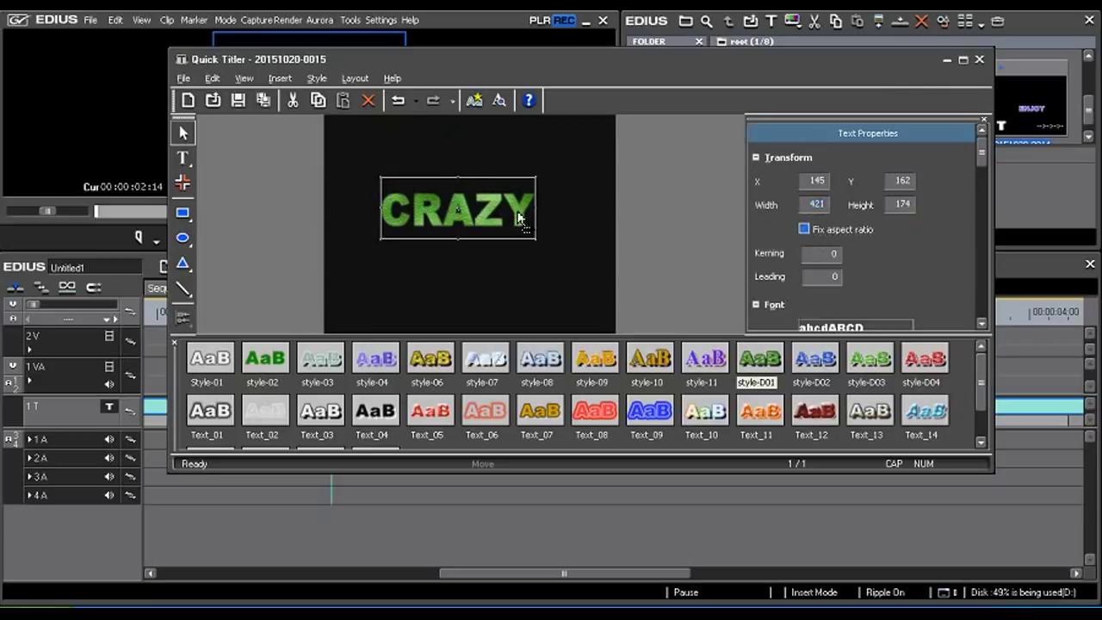
drag(519, 218, 519, 217)
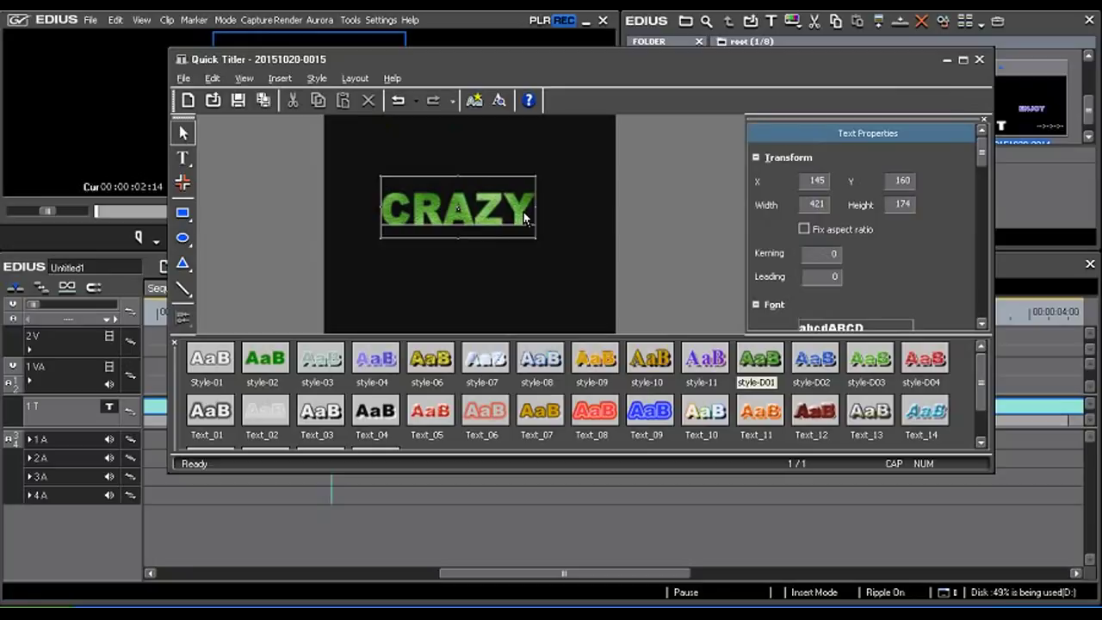
drag(524, 218, 524, 278)
Step: Type 'VIDEOS' and 'ENJOY' as new lines below CRAZY and select the text box
text(VI)
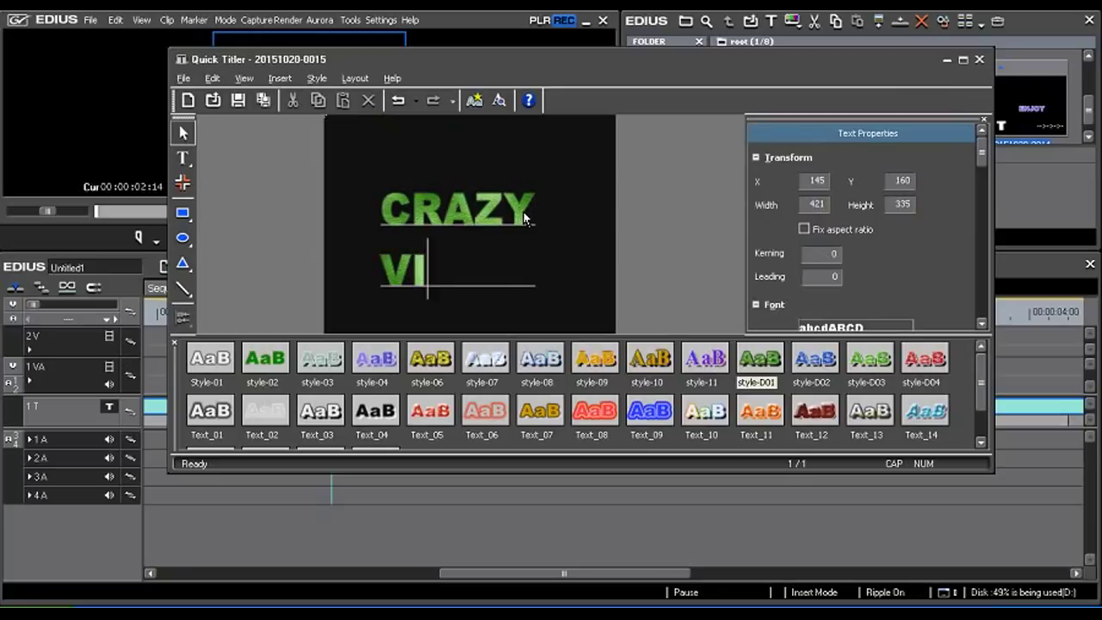
text(DEO)
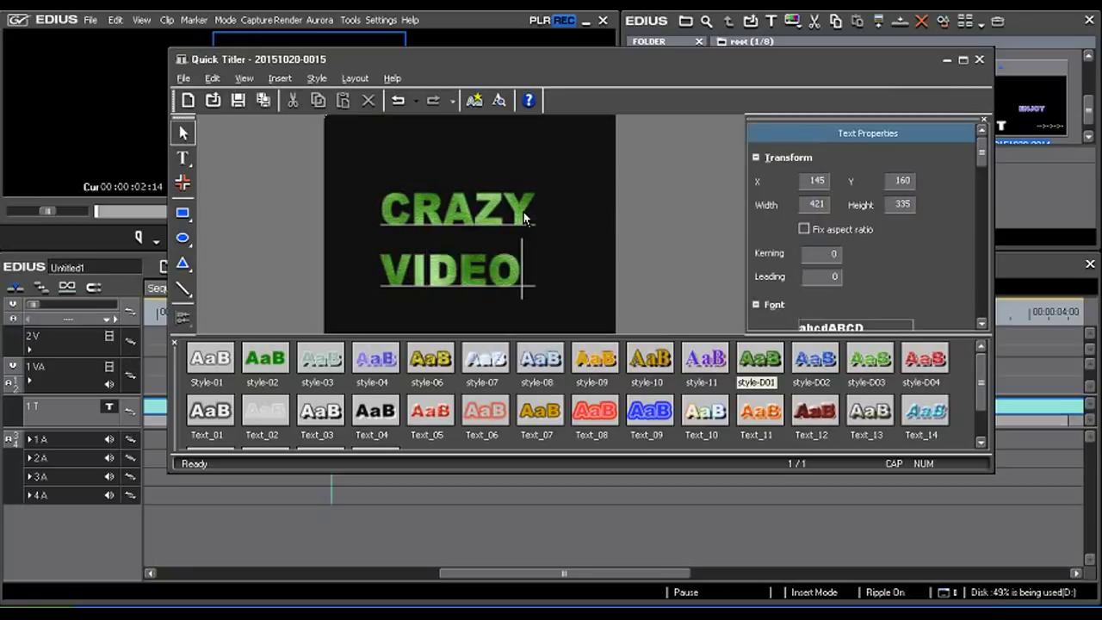
text(S)
key(Return)
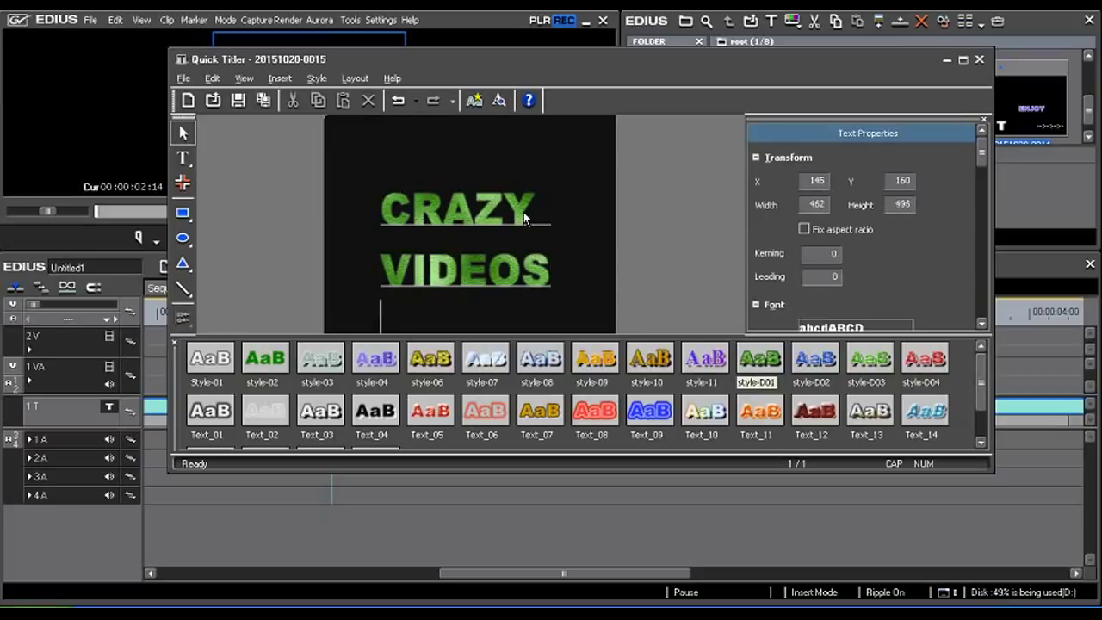
text(ENJO)
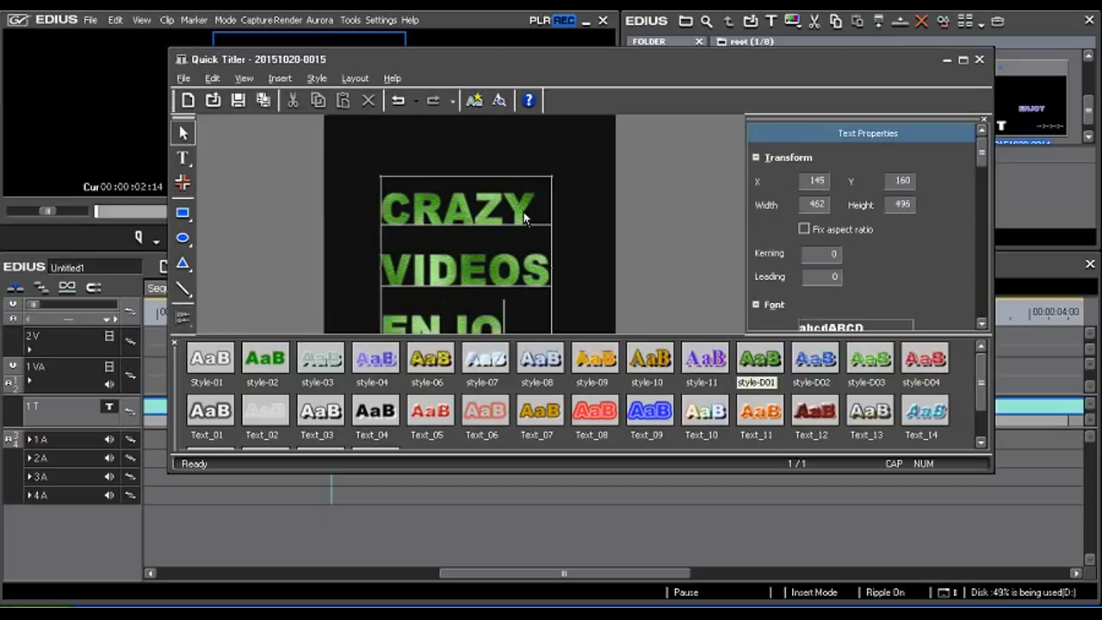
text(Y)
click(297, 171)
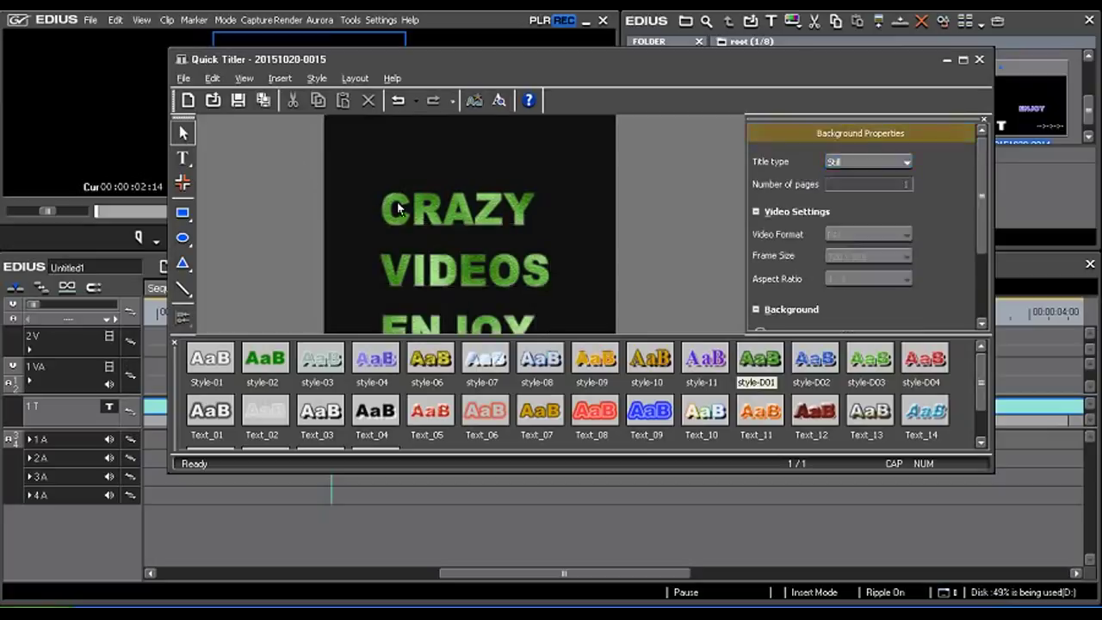
click(426, 215)
Step: Move the three-line title higher and set Kerning to 9 and Leading to -20
drag(438, 215, 438, 170)
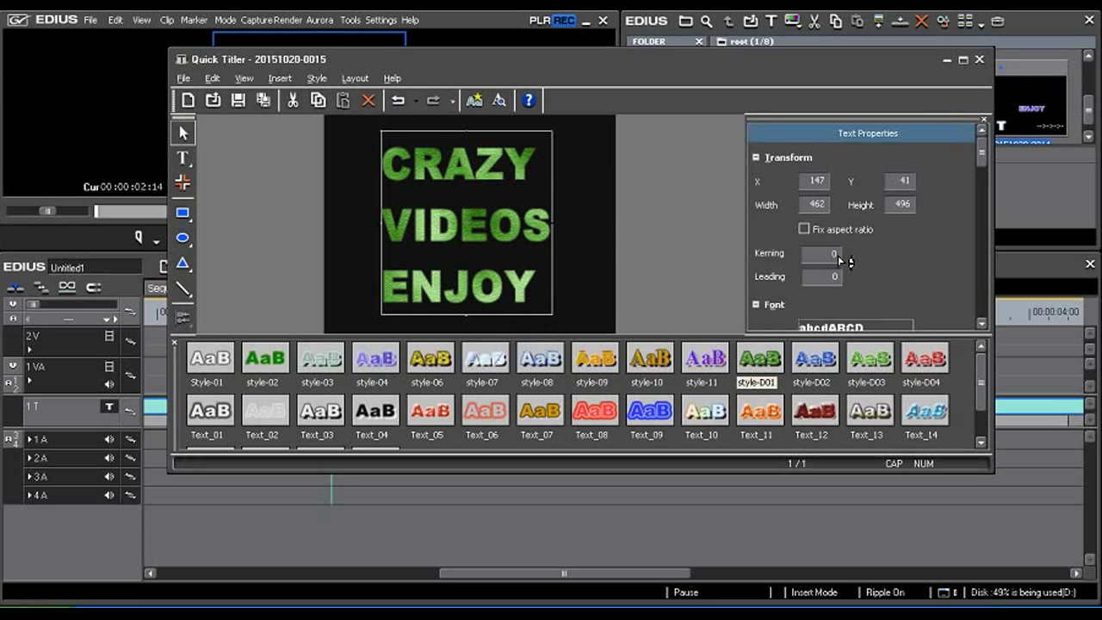
mouse_move(839, 260)
mouse_down()
mouse_move(861, 231)
mouse_move(860, 247)
mouse_up()
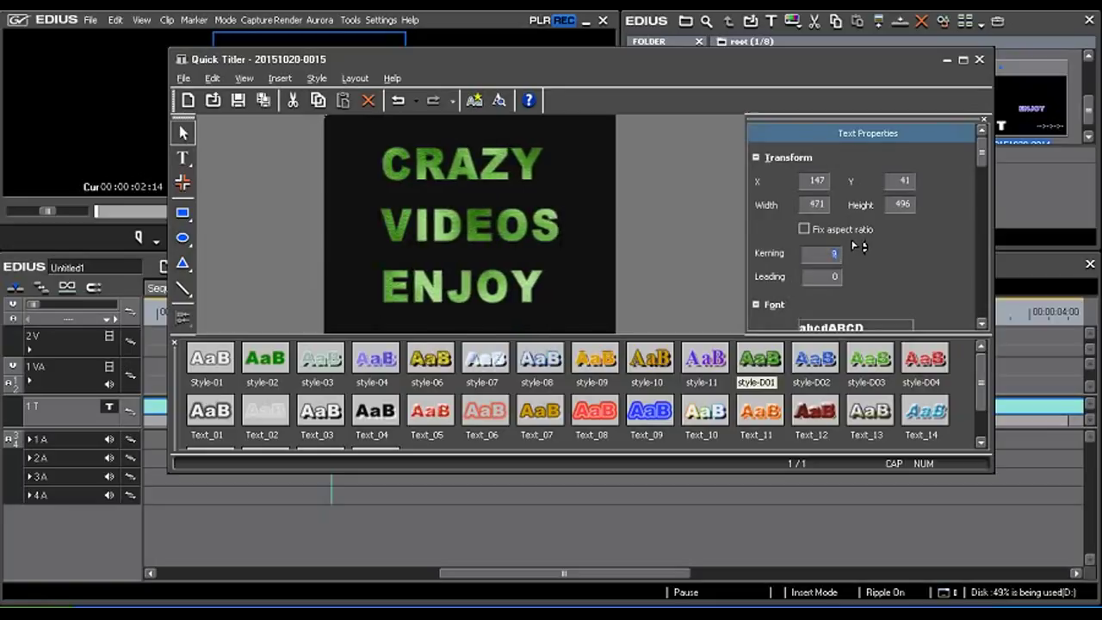
mouse_move(842, 273)
mouse_down()
mouse_move(842, 200)
mouse_move(863, 310)
mouse_up()
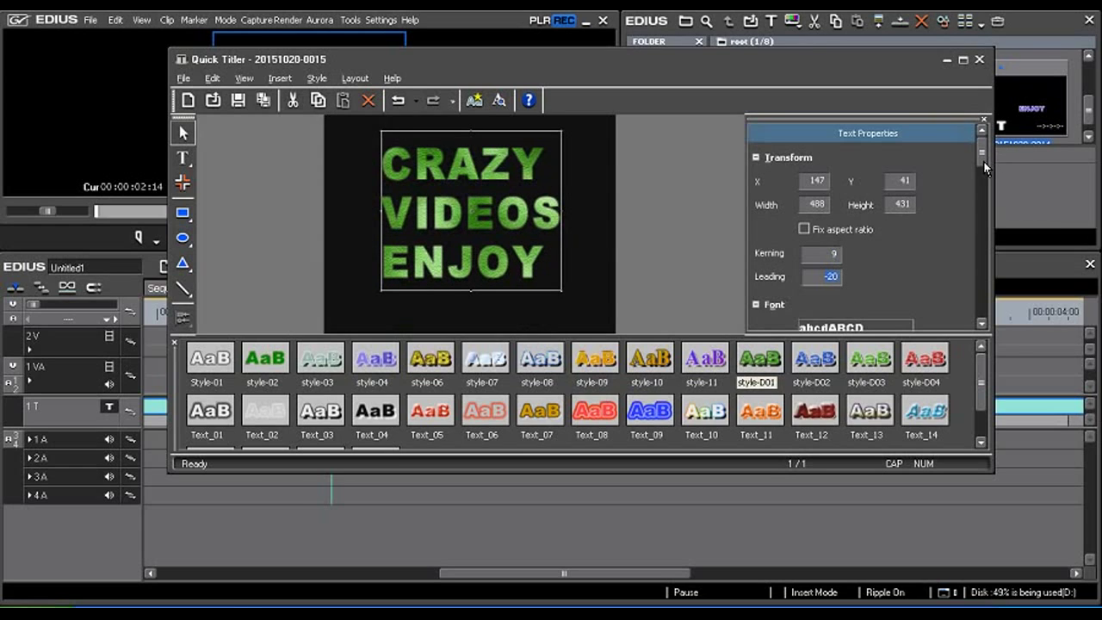
drag(983, 161, 991, 179)
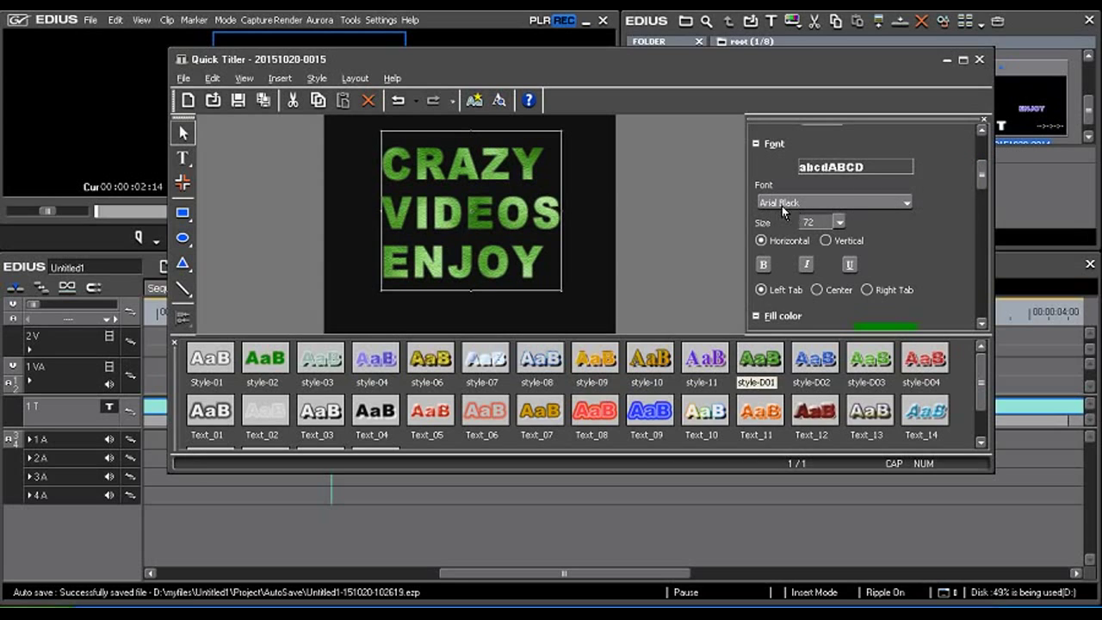
Step: Change the font to Times New Roman, try size 20, then set size 72
click(832, 203)
mouse_move(907, 290)
mouse_down()
mouse_move(909, 256)
mouse_move(919, 500)
mouse_up()
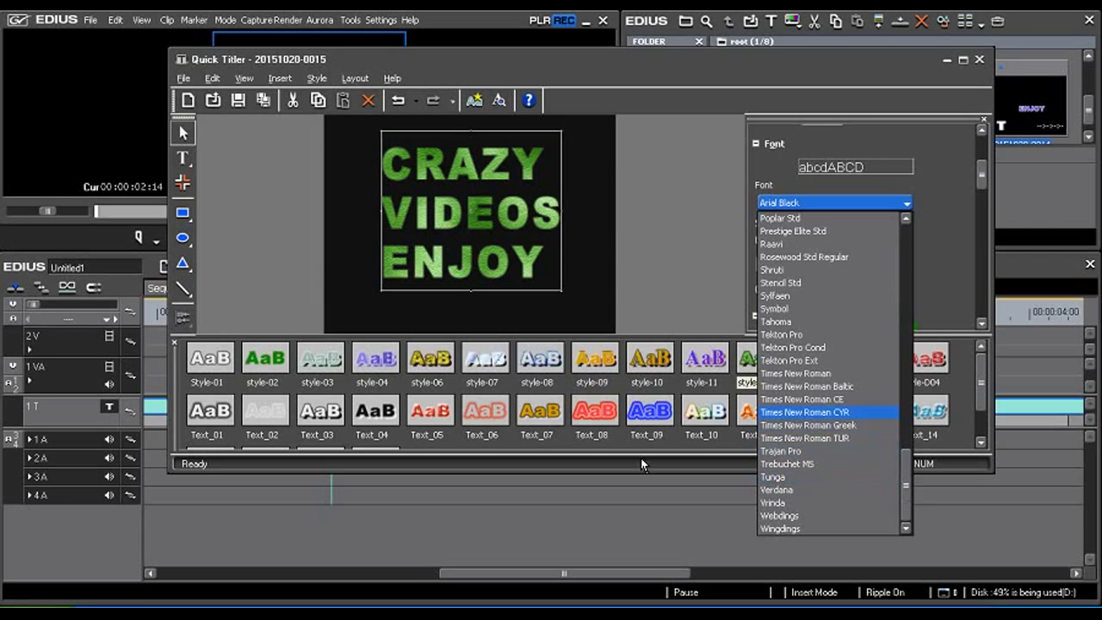
click(807, 379)
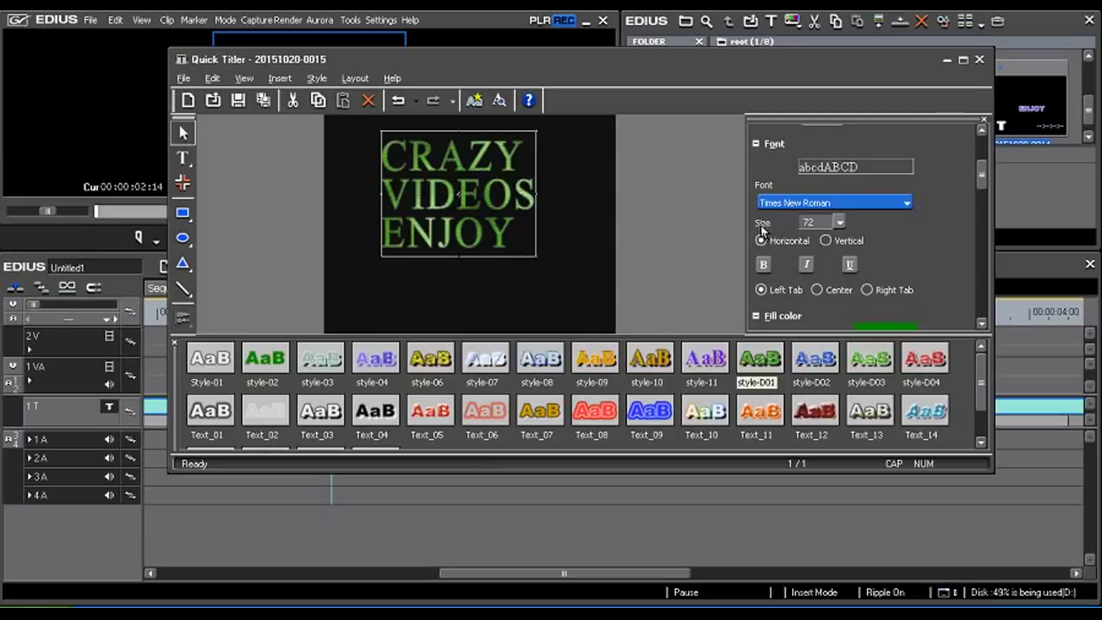
click(840, 226)
click(823, 348)
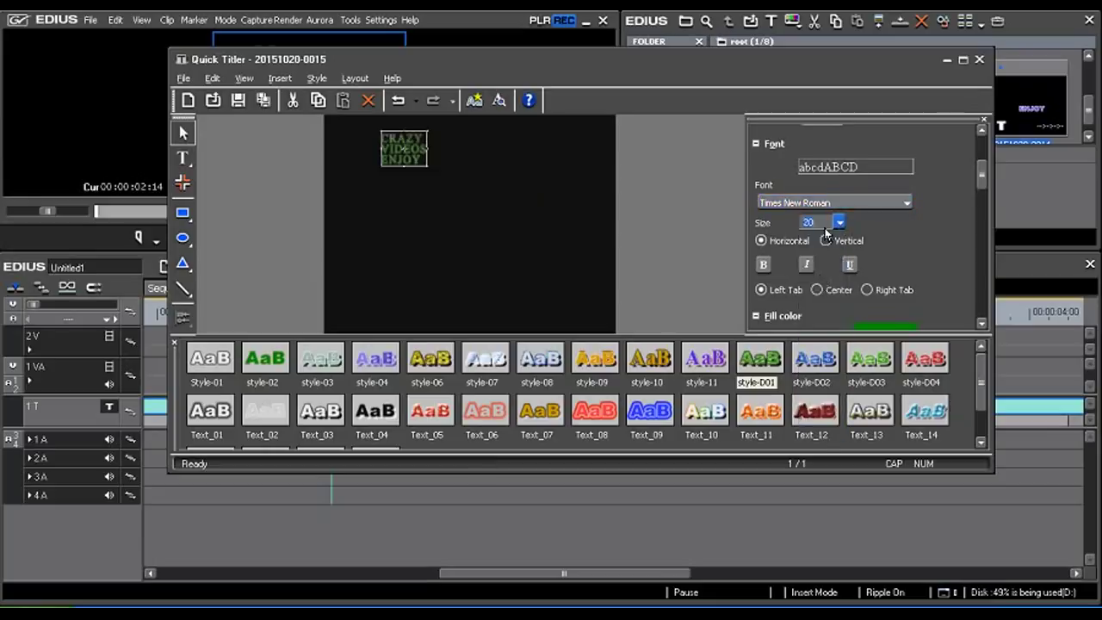
click(841, 226)
click(813, 437)
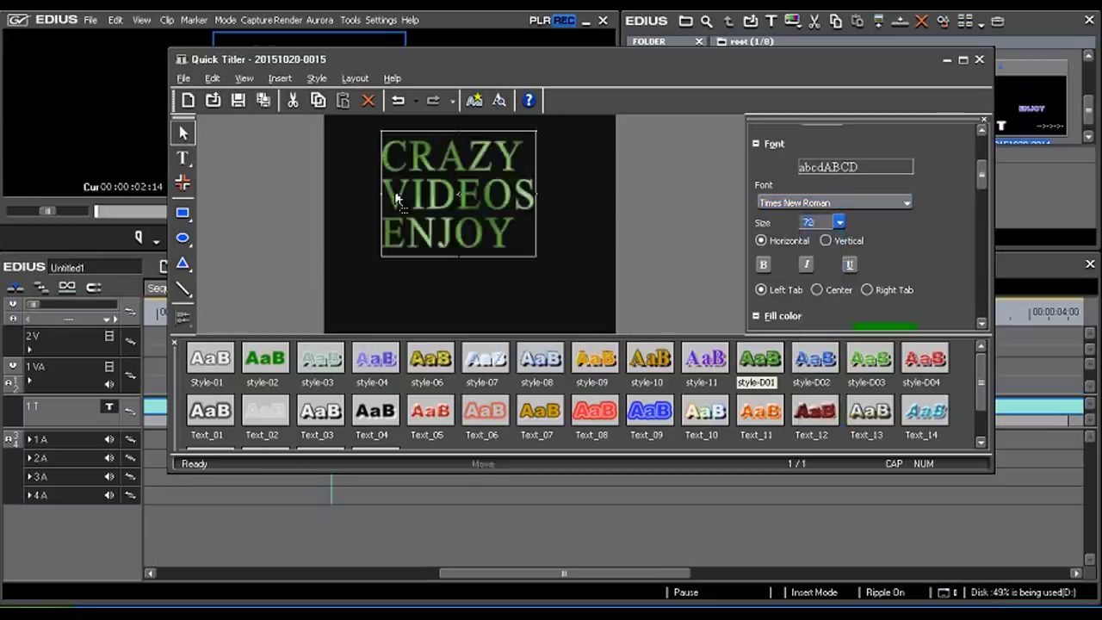
Step: Make the text bold, and toggle italic and underline on and off
click(765, 266)
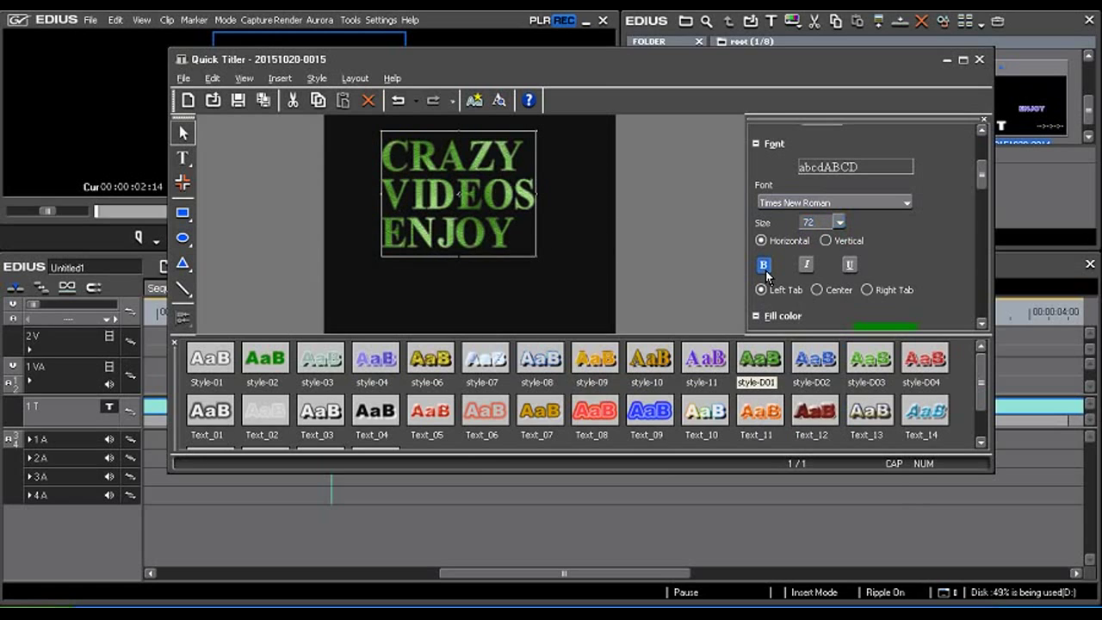
click(806, 264)
click(806, 264)
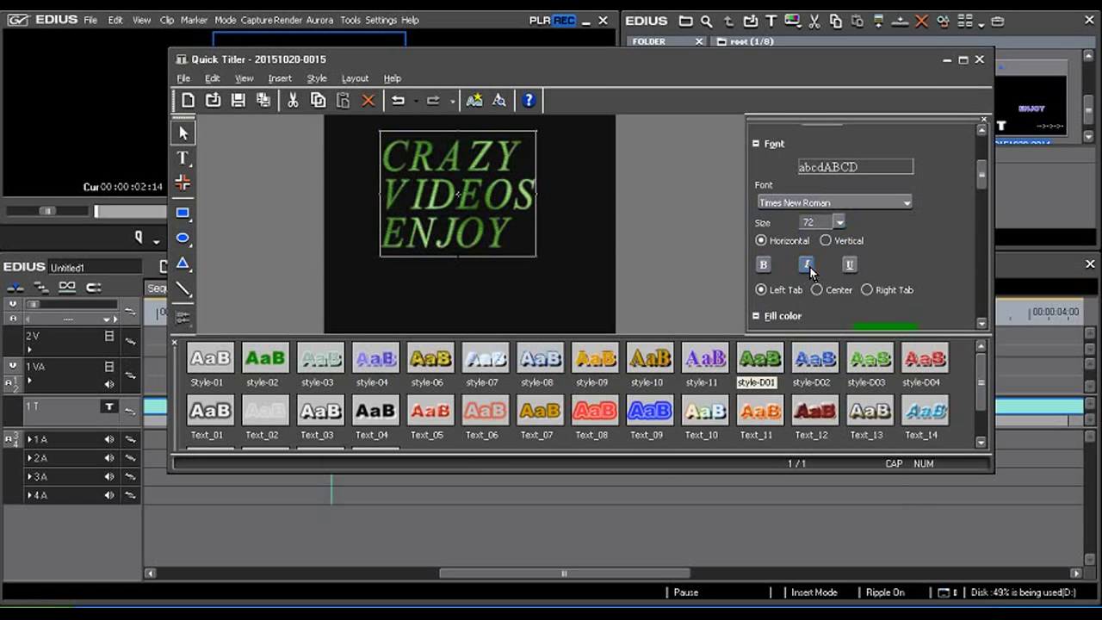
click(849, 266)
click(850, 266)
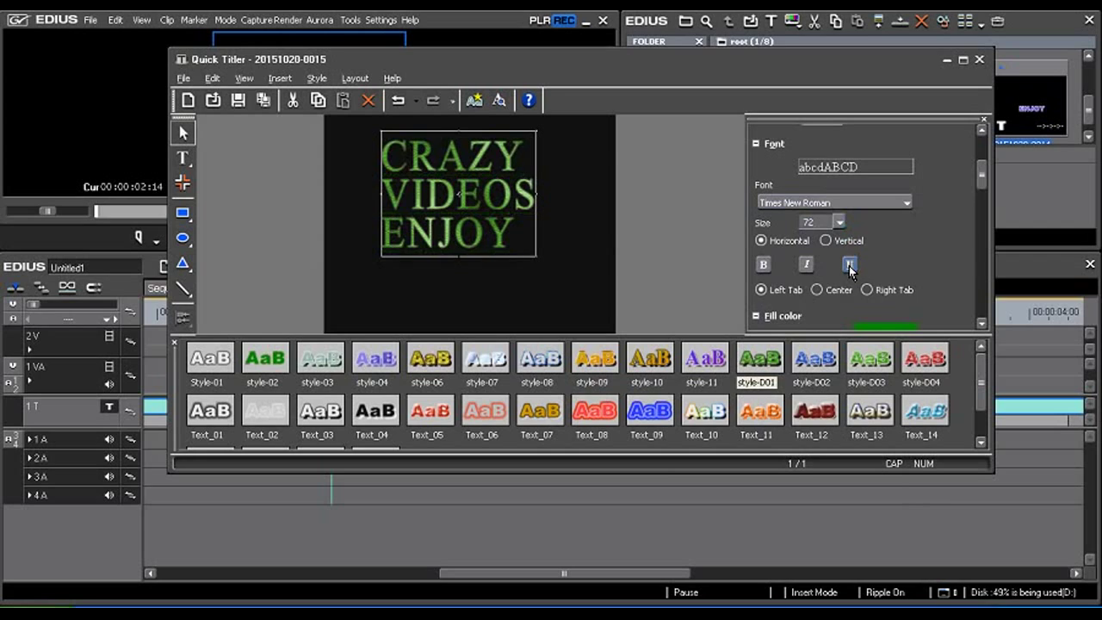
Step: Try center and right alignment, then left-align the title lines
scroll(979, 184, down, 2)
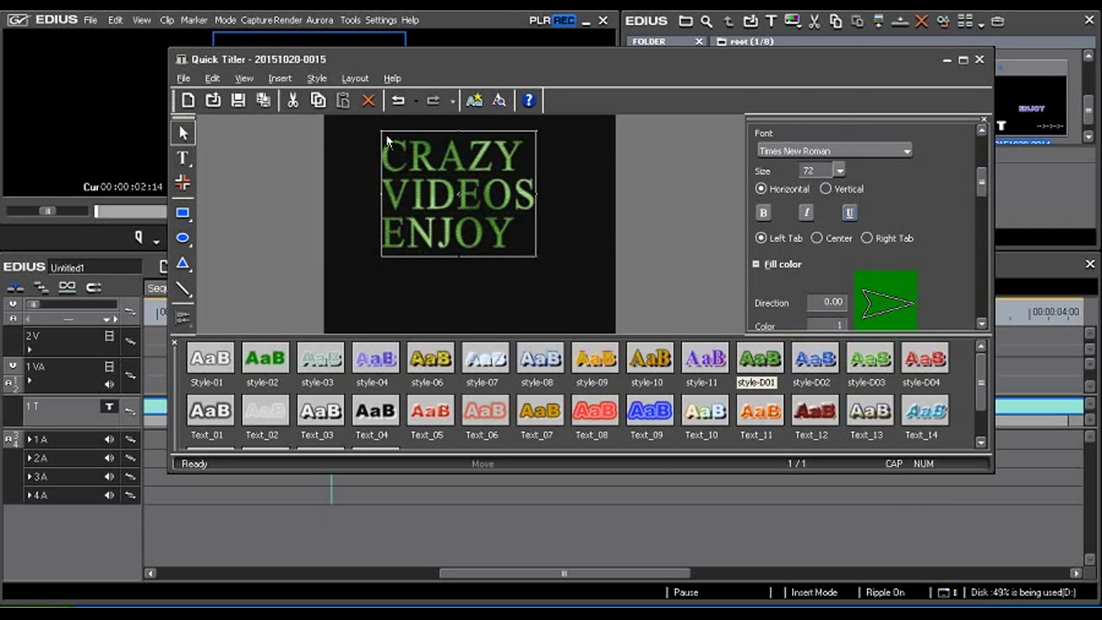
click(817, 238)
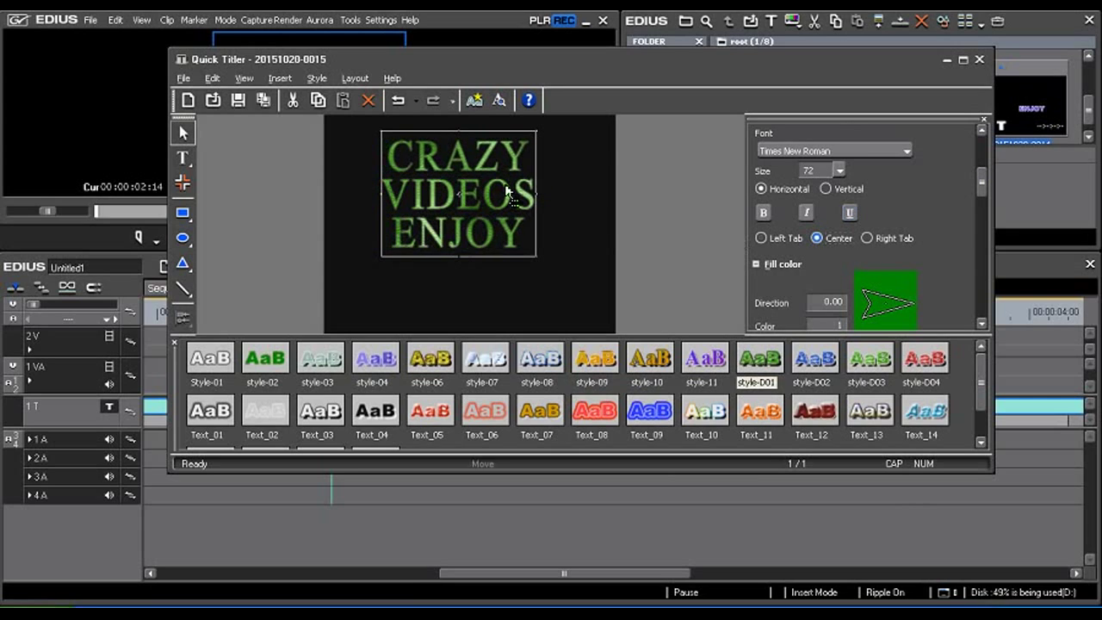
click(868, 240)
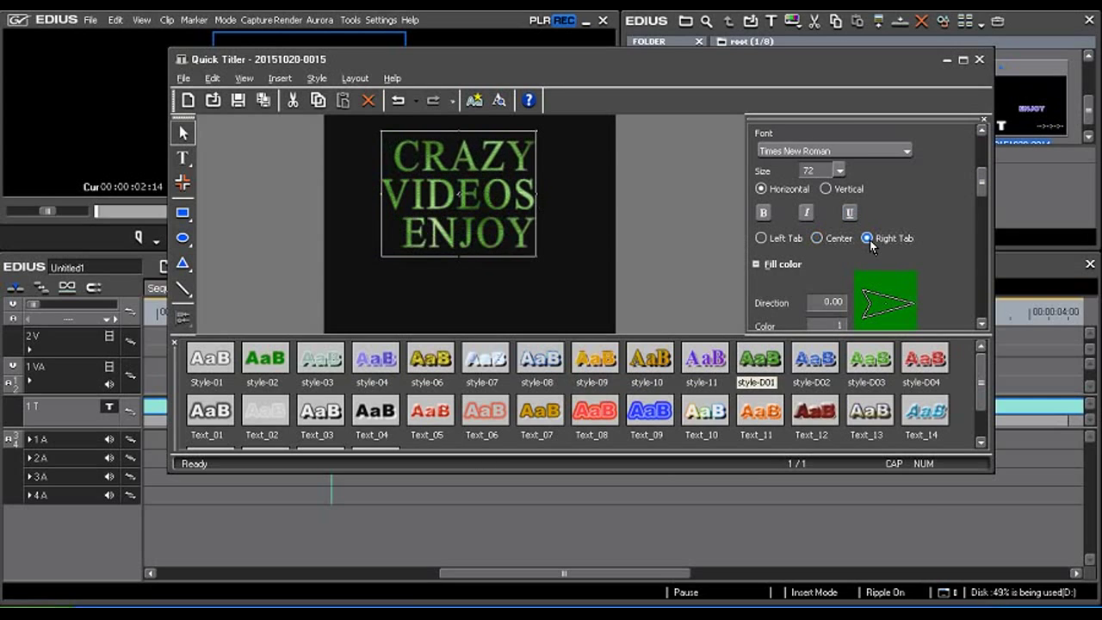
click(767, 240)
drag(979, 190, 980, 199)
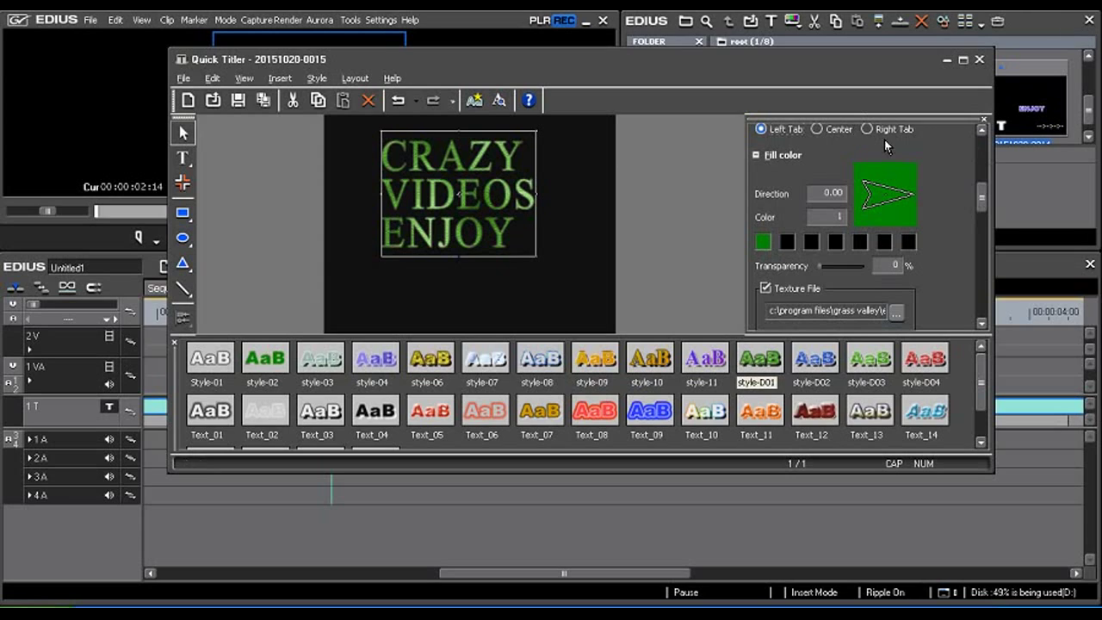
Step: Set the green fill gradient direction to 57.52
scroll(516, 177, up, 1)
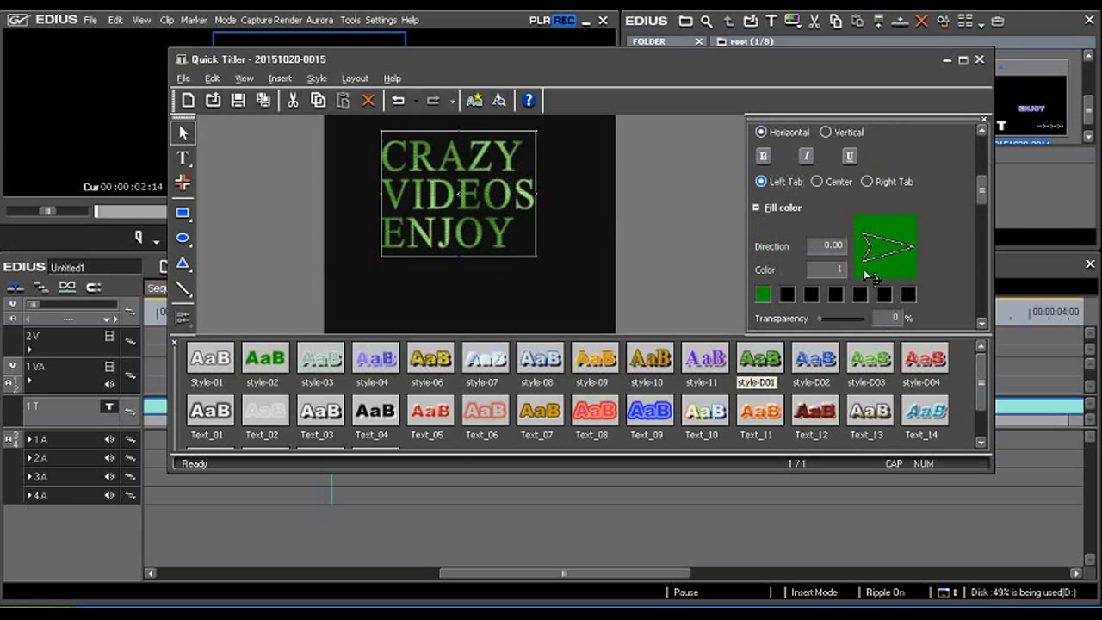
drag(906, 248, 910, 226)
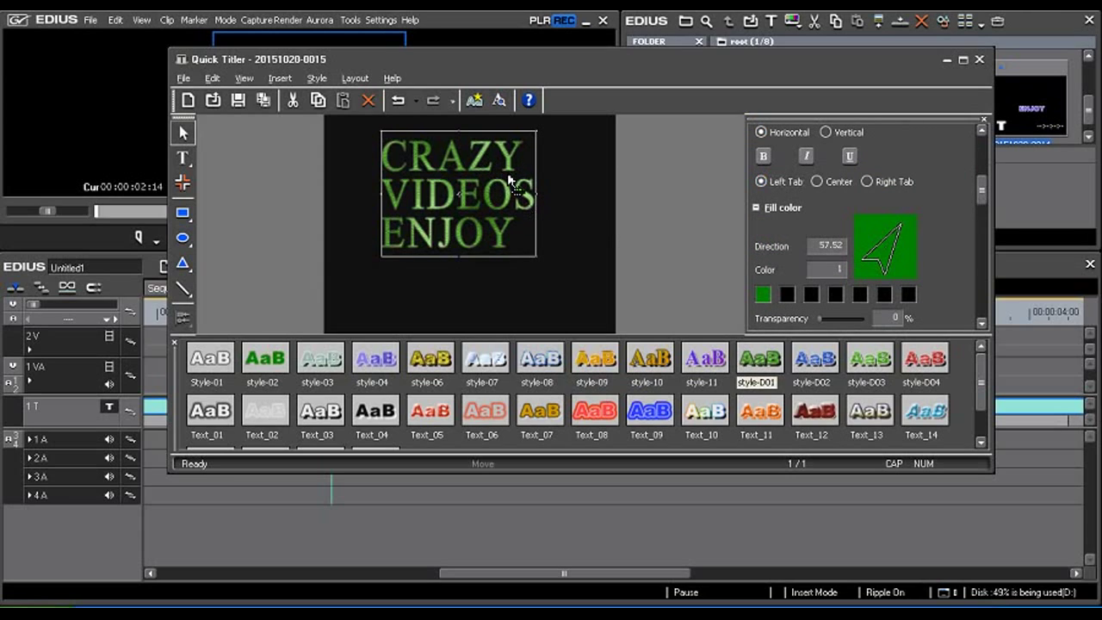
scroll(957, 223, down, 1)
scroll(959, 228, down, 1)
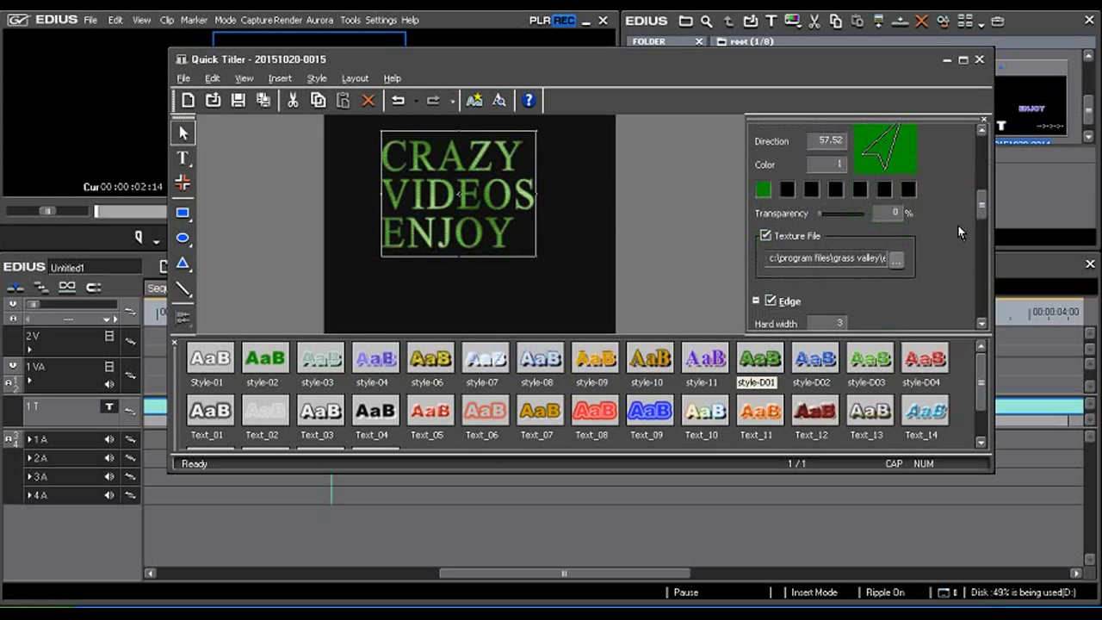
scroll(955, 229, up, 1)
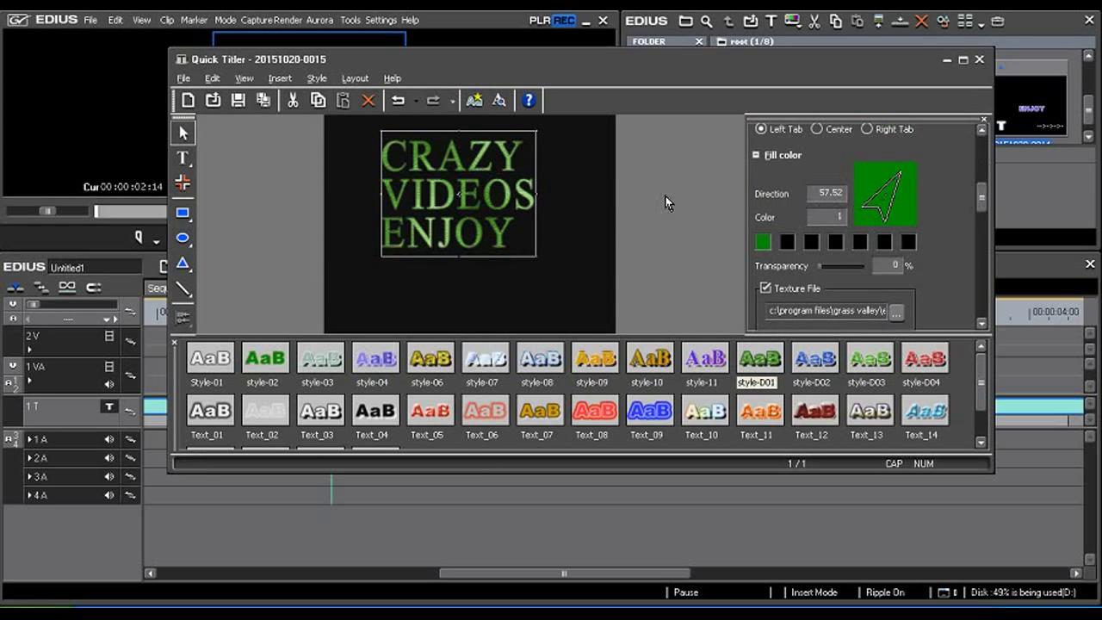
scroll(858, 201, down, 1)
scroll(865, 189, down, 1)
scroll(875, 176, down, 1)
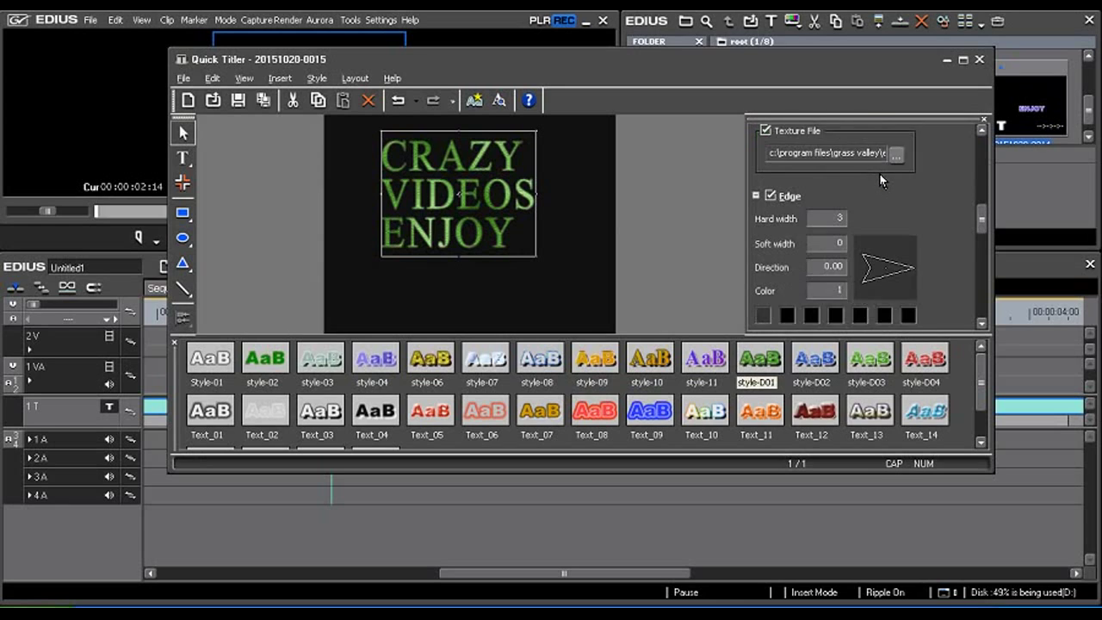
scroll(882, 171, down, 1)
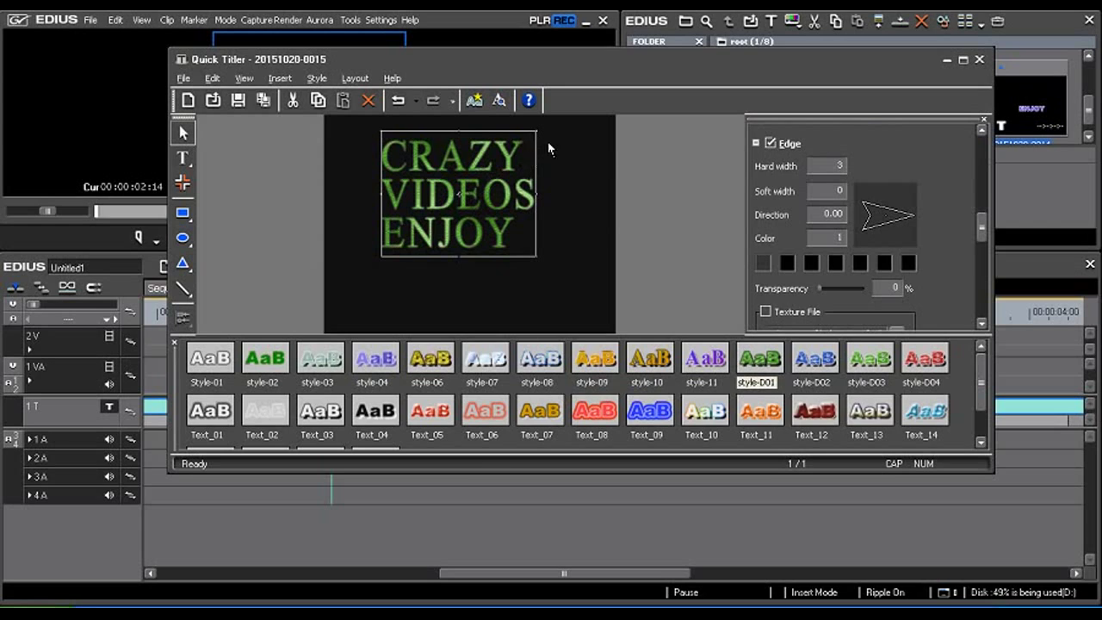
scroll(792, 223, up, 1)
scroll(819, 200, up, 1)
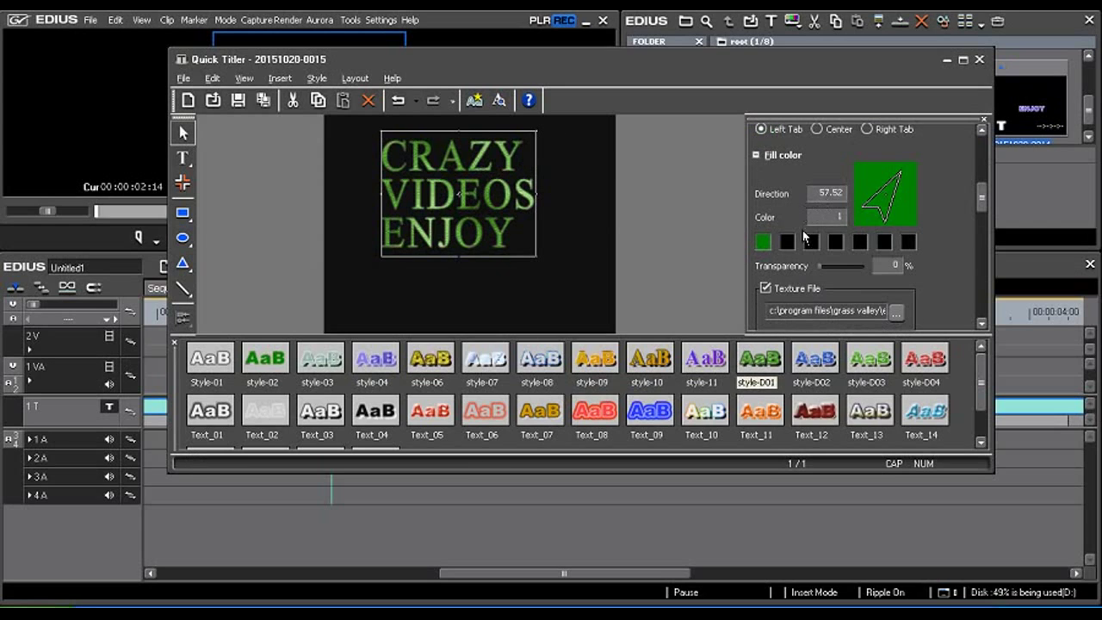
scroll(868, 278, down, 1)
scroll(867, 270, down, 1)
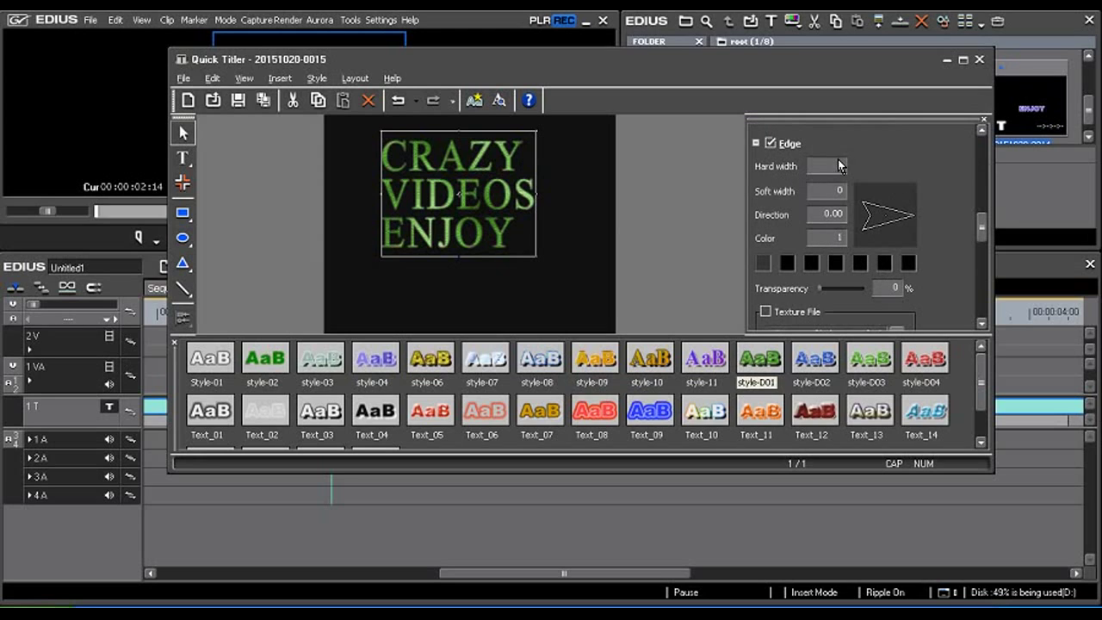
Step: Make the first edge colour white, with hard width 3, soft width 5 and direction 59.82
drag(837, 160, 852, 172)
drag(848, 145, 850, 164)
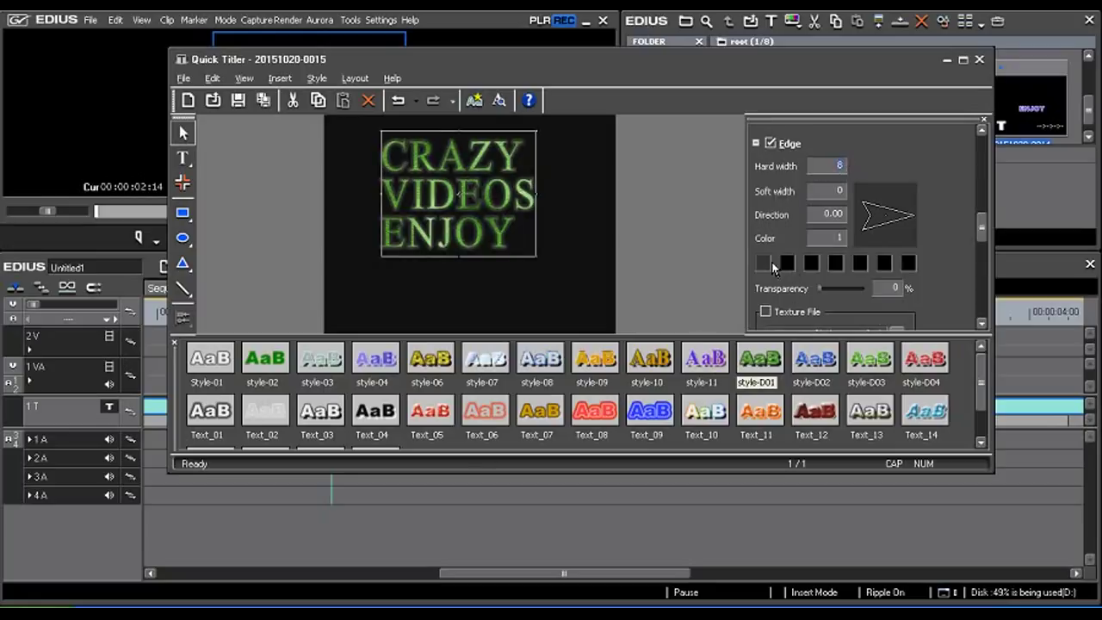
click(765, 263)
drag(603, 258, 605, 166)
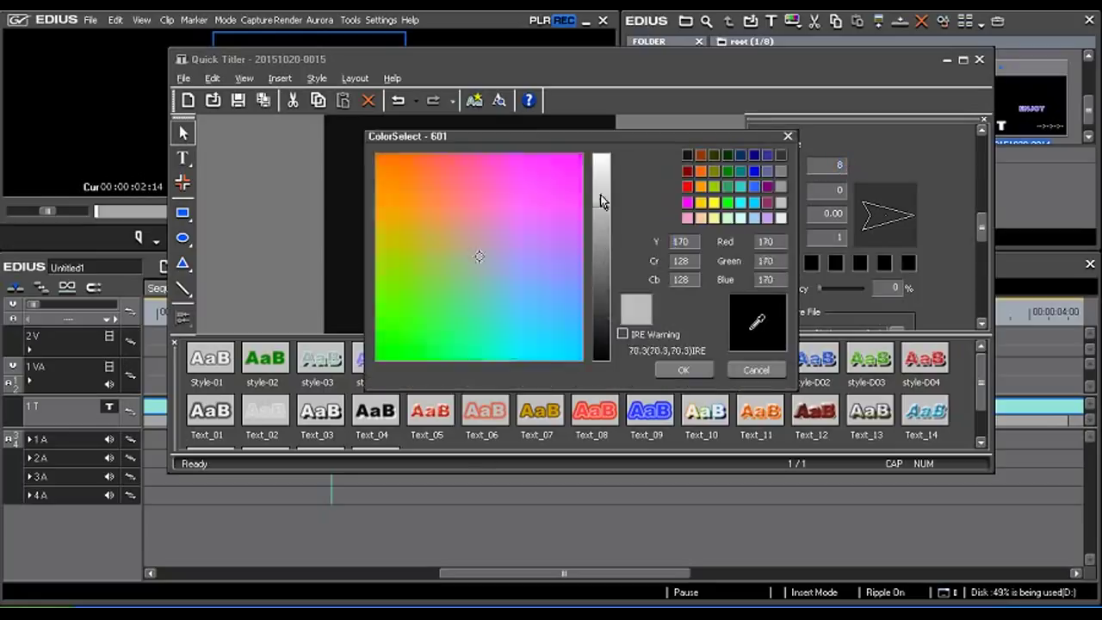
click(675, 371)
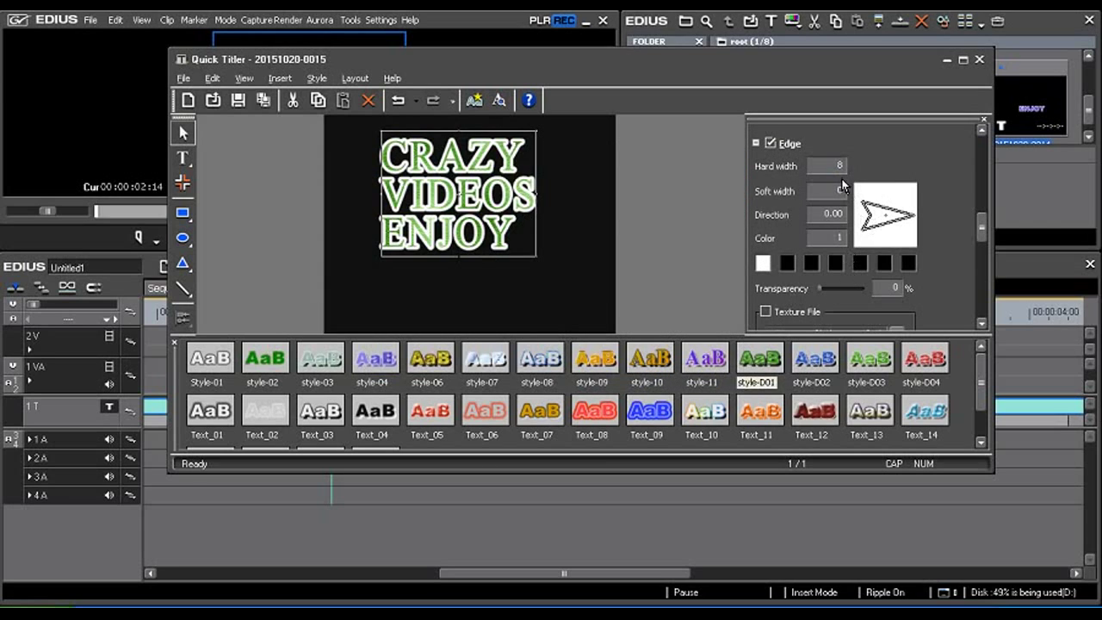
drag(843, 171, 849, 185)
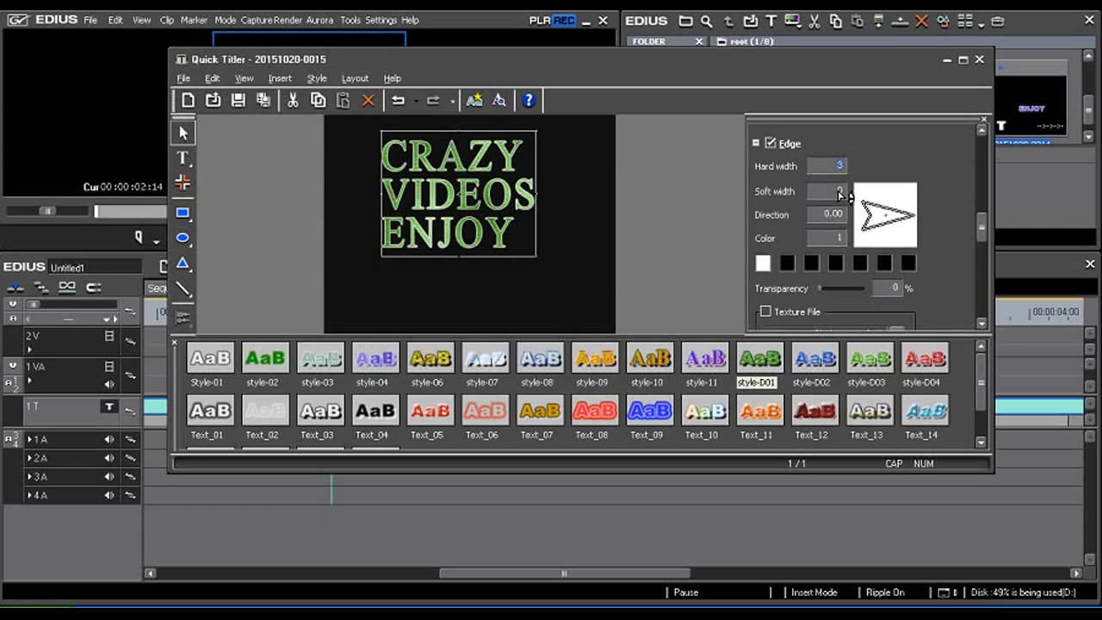
mouse_move(840, 191)
mouse_down()
mouse_move(844, 159)
mouse_move(843, 185)
mouse_up()
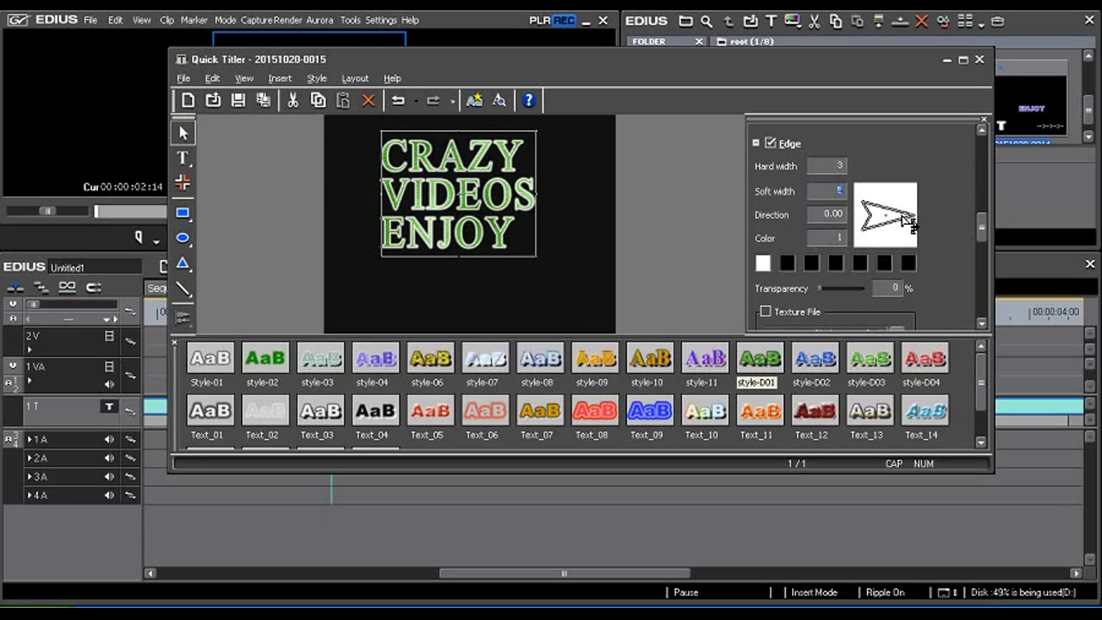
drag(911, 215, 909, 194)
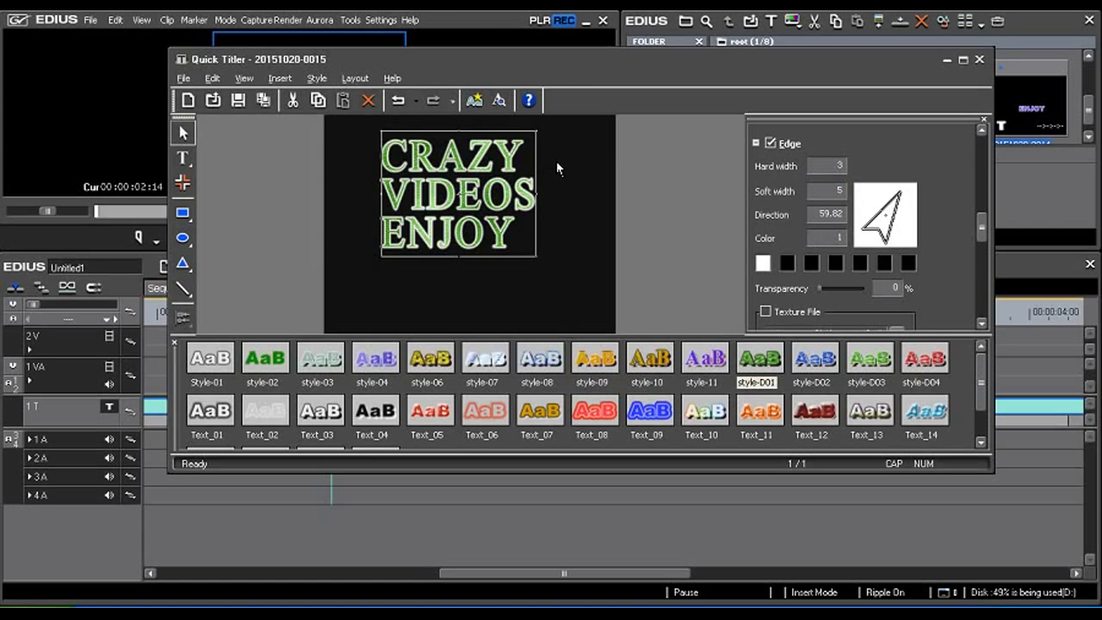
Step: Add blue and purple as the second and third edge colours, and set Color to 3
click(788, 267)
drag(556, 261, 577, 340)
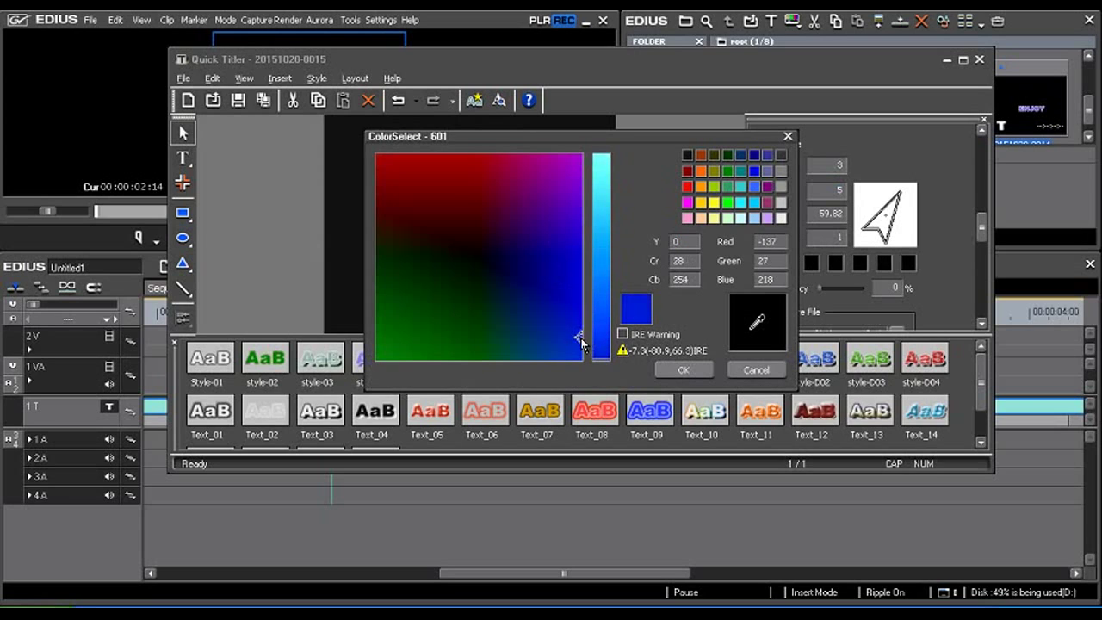
click(680, 370)
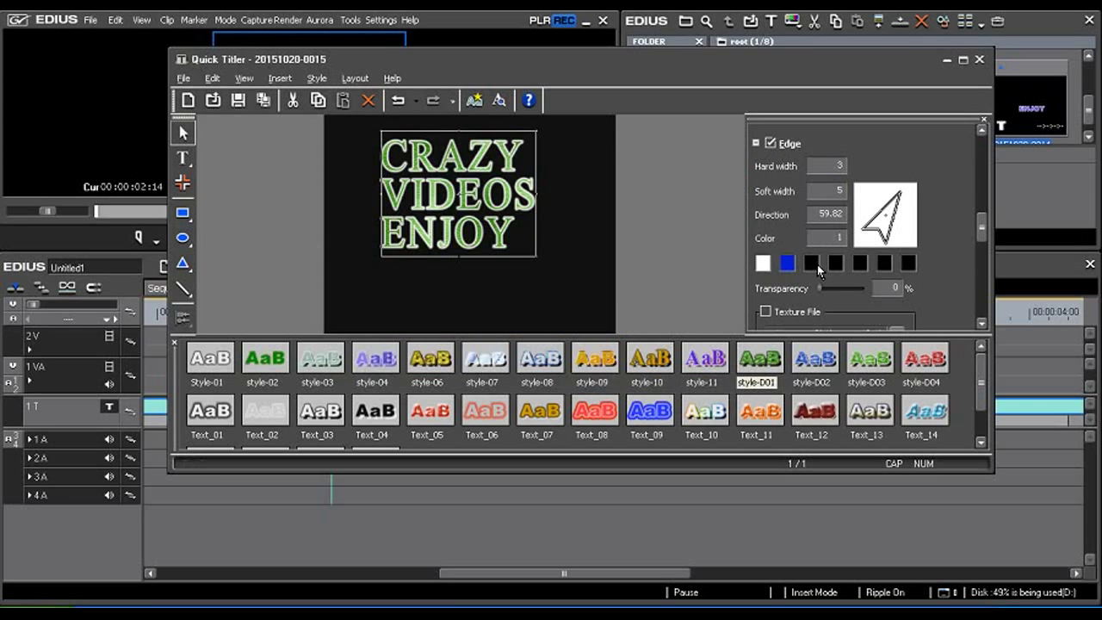
click(812, 264)
drag(517, 206, 532, 182)
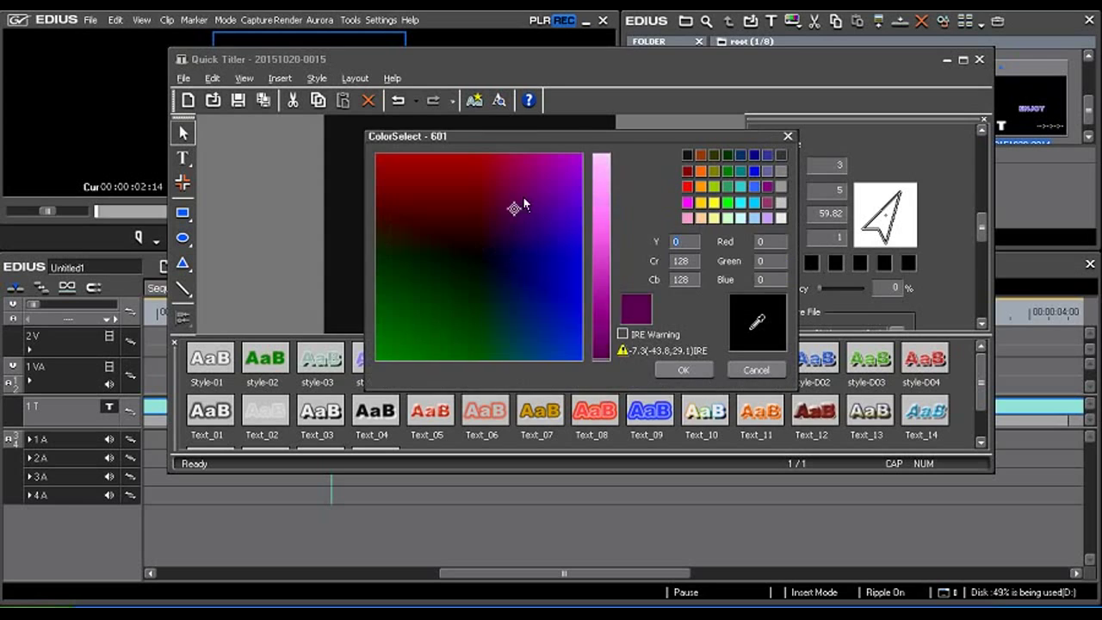
click(683, 369)
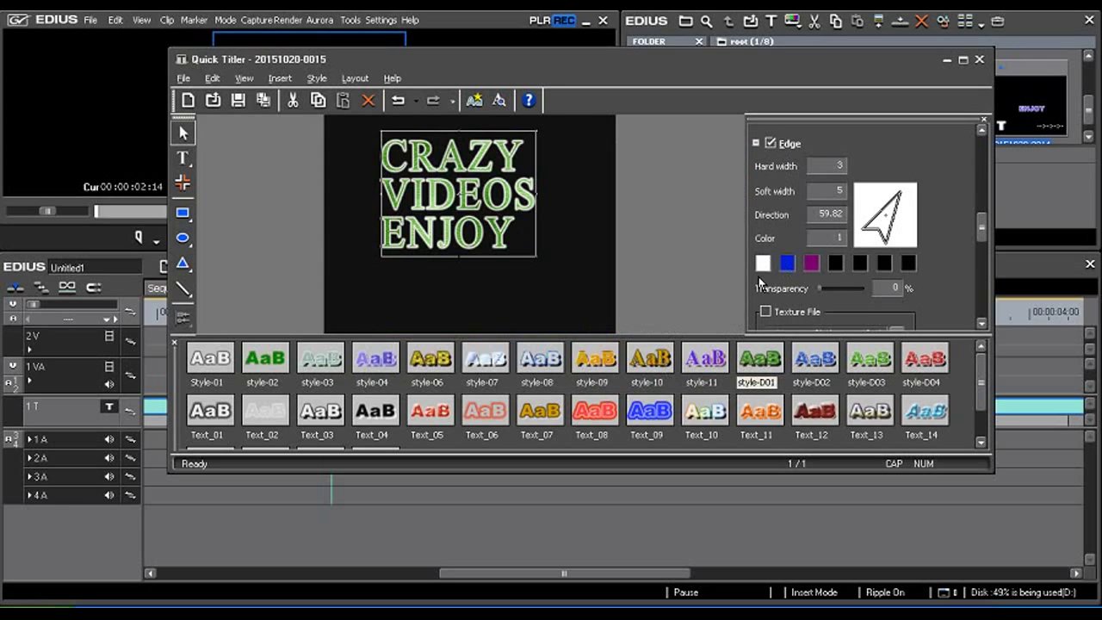
click(840, 238)
text(3)
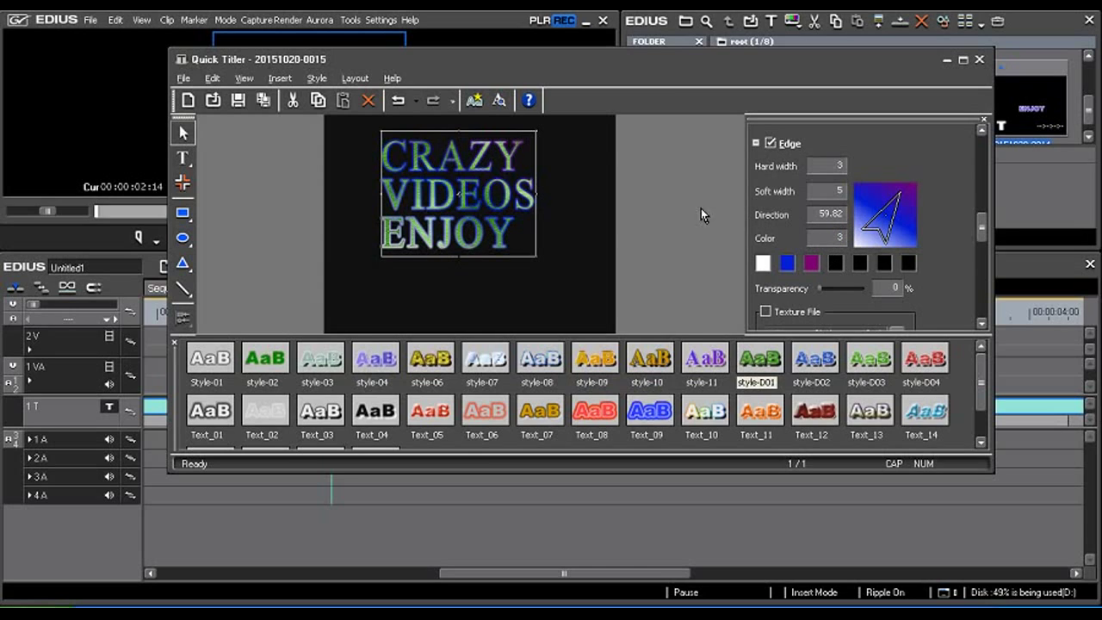
Step: Rotate the edge direction to 282.80 and make the edge fully transparent
mouse_move(900, 198)
mouse_down()
mouse_move(902, 241)
mouse_move(876, 251)
mouse_move(931, 194)
mouse_move(899, 234)
mouse_up()
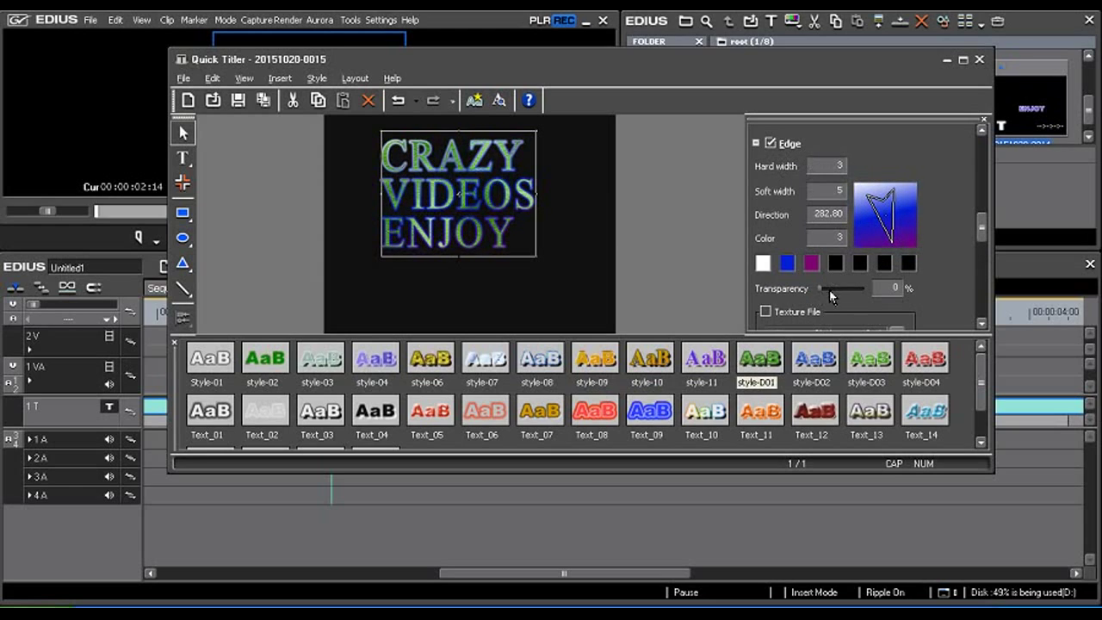
mouse_move(820, 291)
mouse_down()
mouse_move(820, 280)
mouse_move(803, 290)
mouse_up()
drag(983, 230, 979, 247)
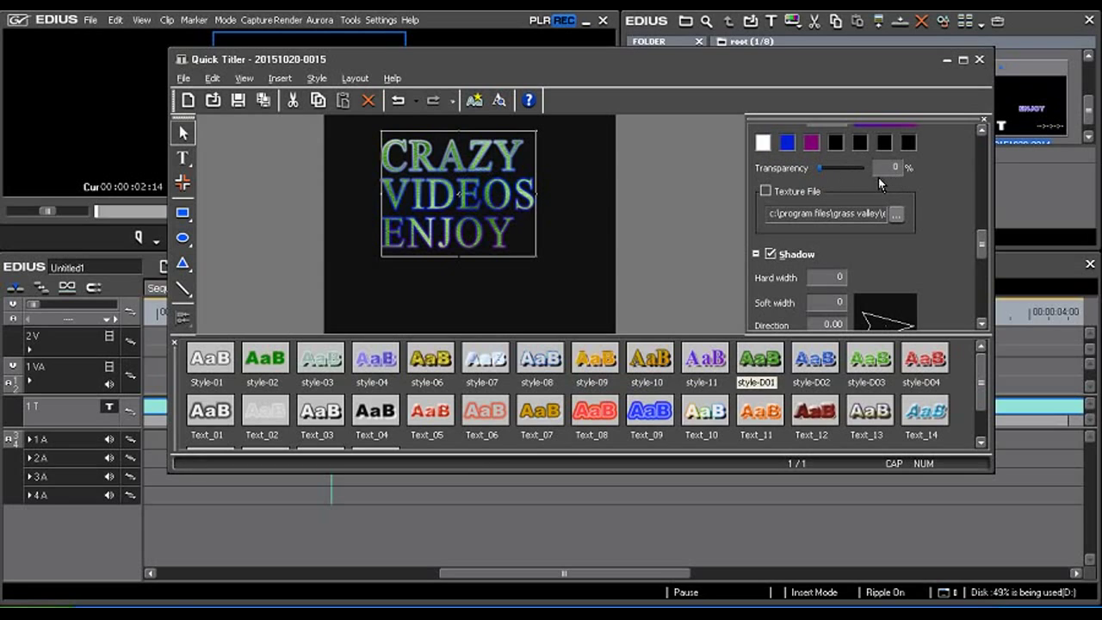
drag(819, 169, 913, 174)
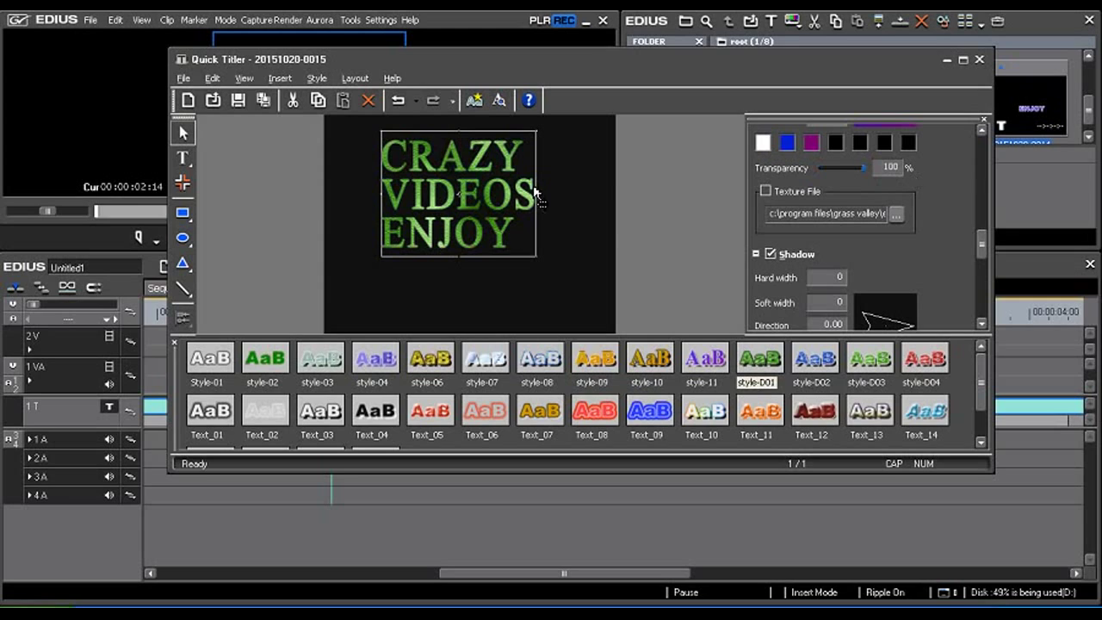
Step: Enable Texture File for the edge and load Winter.jpg as its texture
click(765, 192)
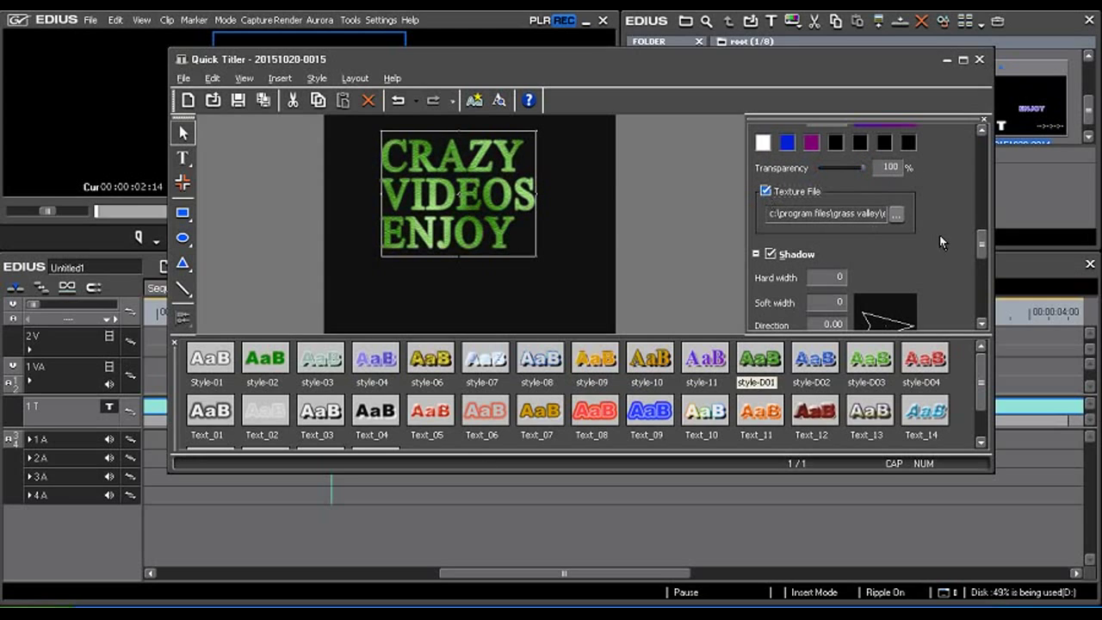
click(897, 213)
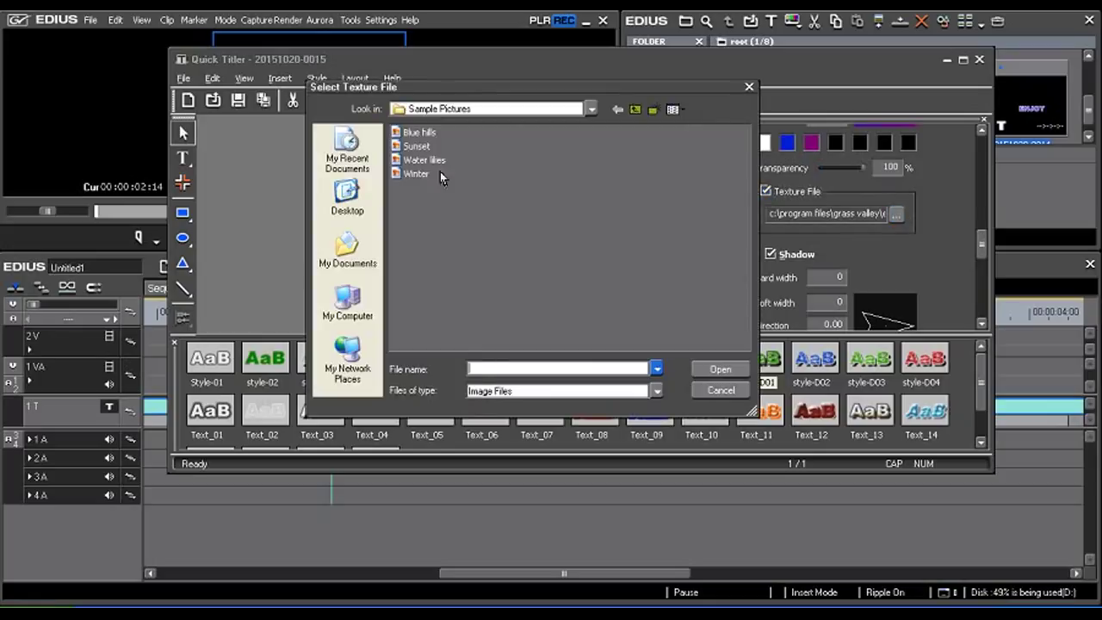
click(417, 175)
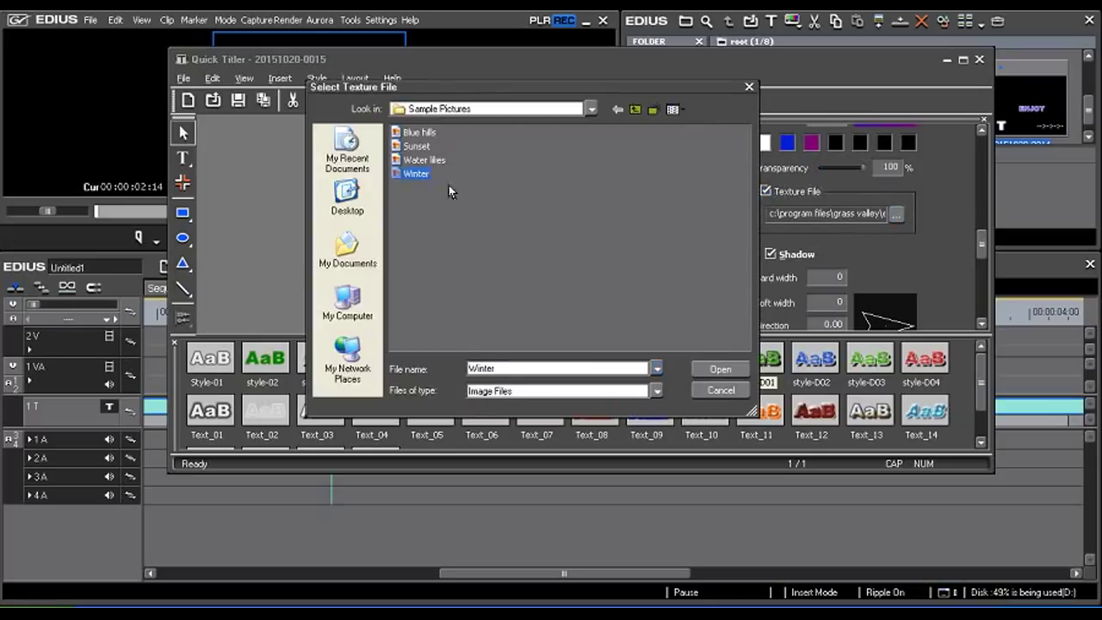
click(721, 368)
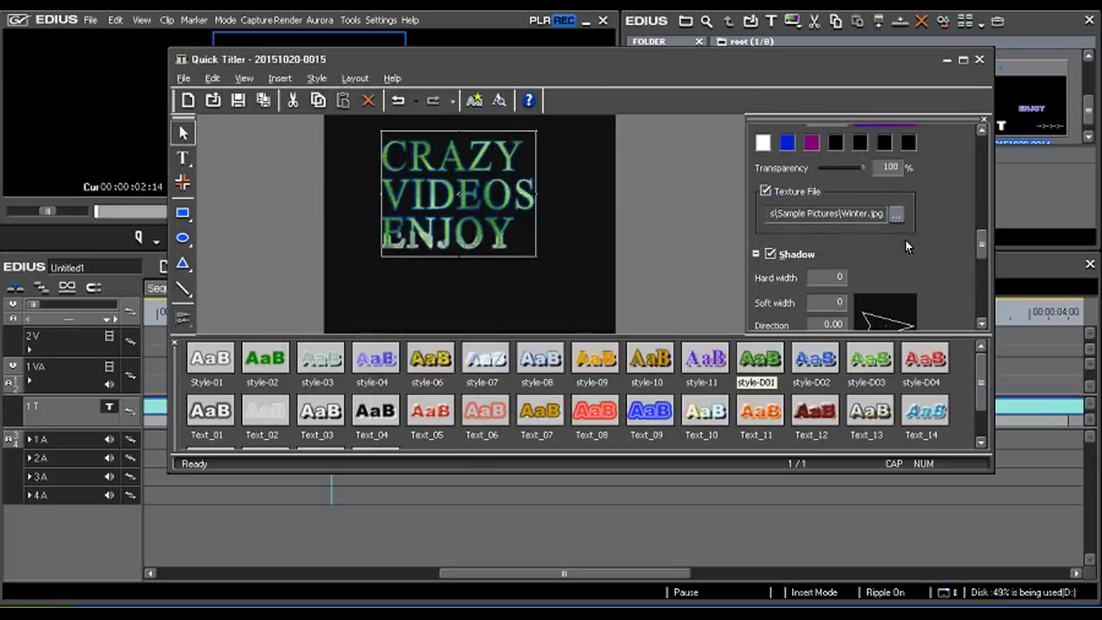
drag(983, 249, 982, 236)
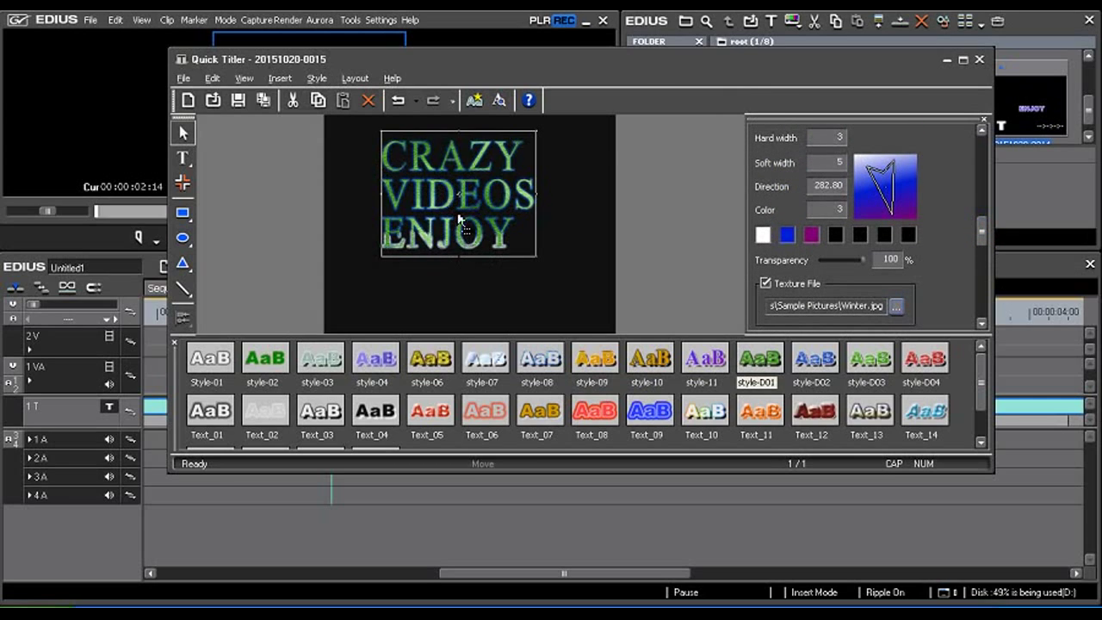
drag(982, 235, 984, 267)
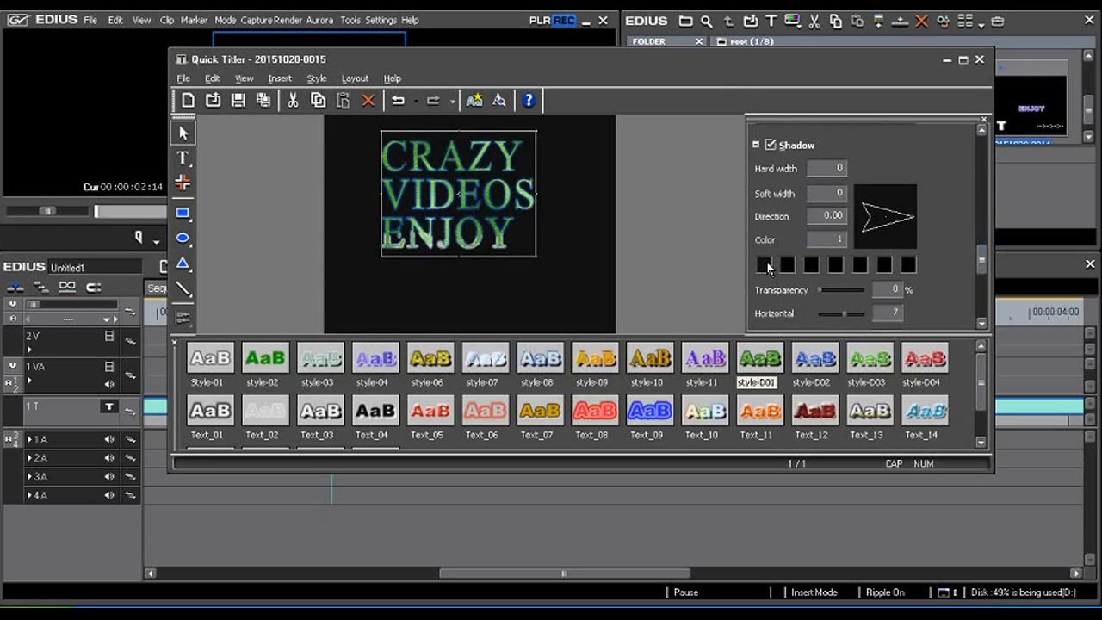
Step: Give the title shadow a bright magenta-pink colour and set its direction to 180°
click(764, 265)
drag(565, 220, 577, 159)
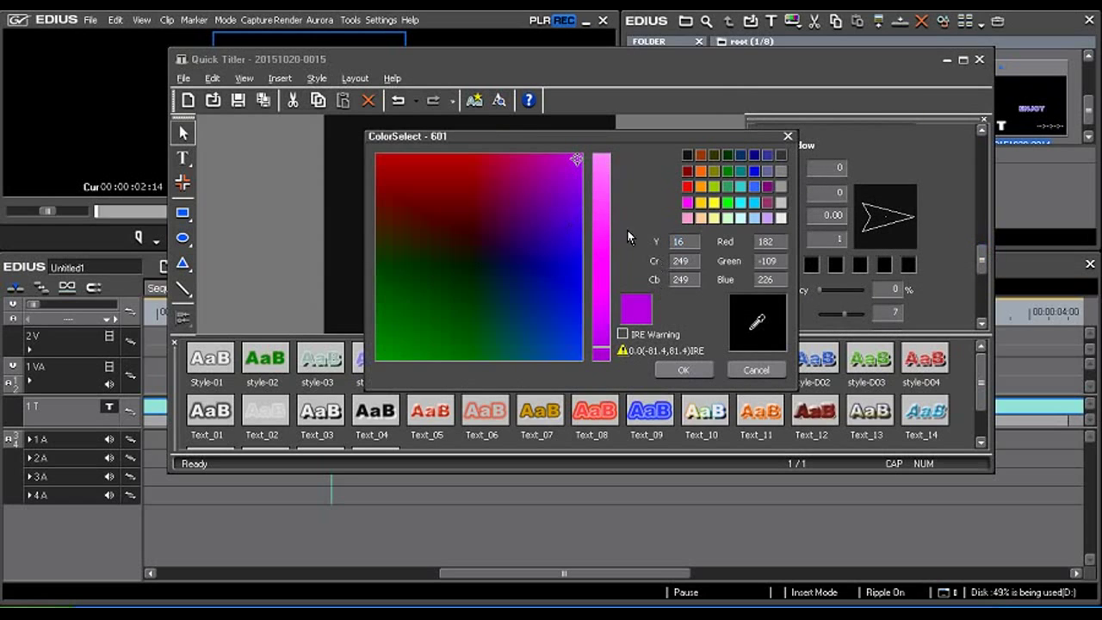
click(602, 192)
click(682, 369)
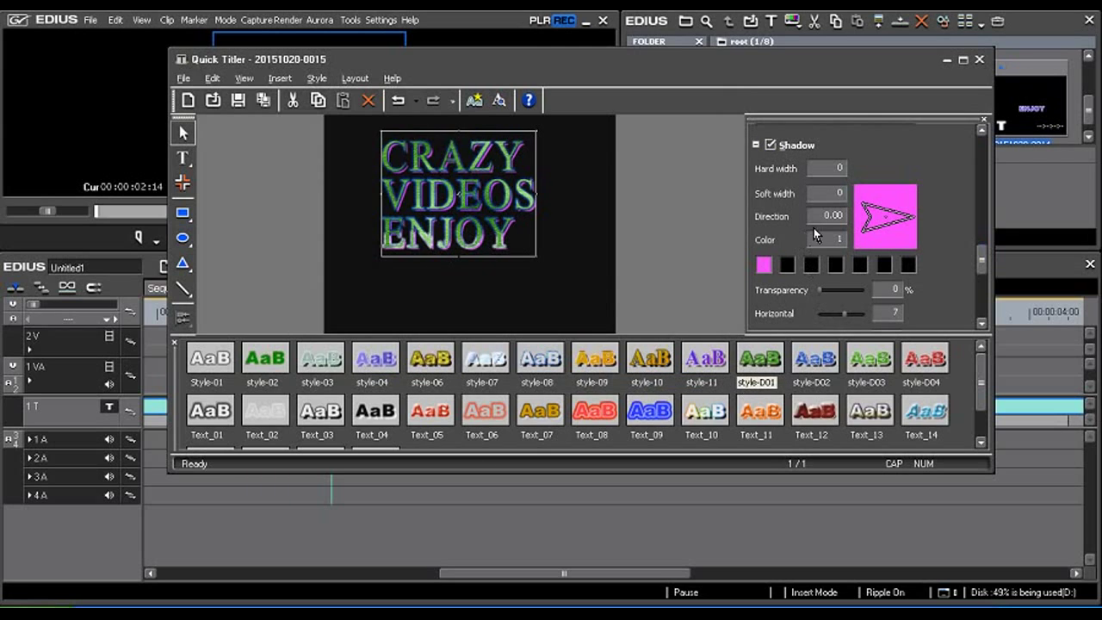
mouse_move(842, 177)
mouse_down()
mouse_move(837, 161)
mouse_move(850, 175)
mouse_move(841, 215)
mouse_move(850, 118)
mouse_move(800, 291)
mouse_up()
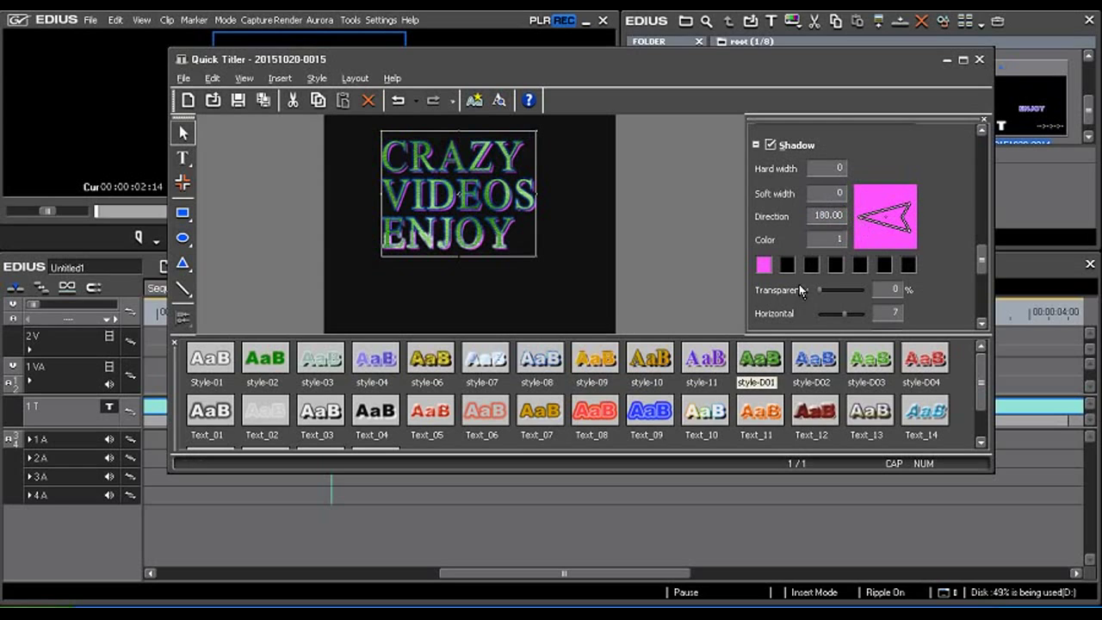
drag(844, 243, 848, 247)
Step: Enable Emboss, set it to Inside after trying Outside, and adjust Light X
drag(985, 258, 989, 294)
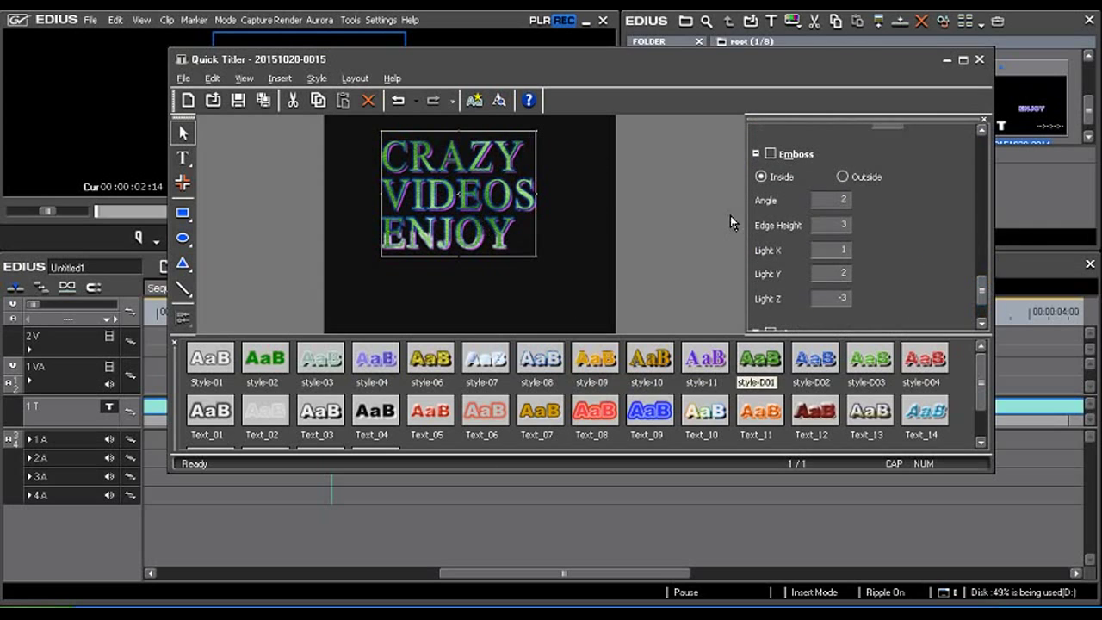
click(770, 155)
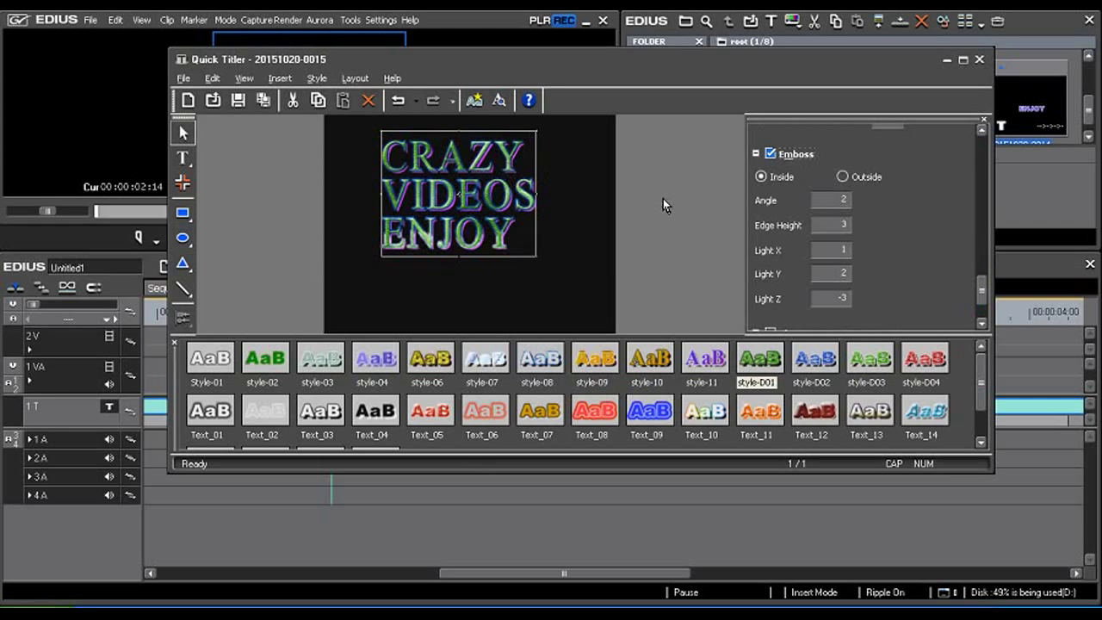
click(842, 177)
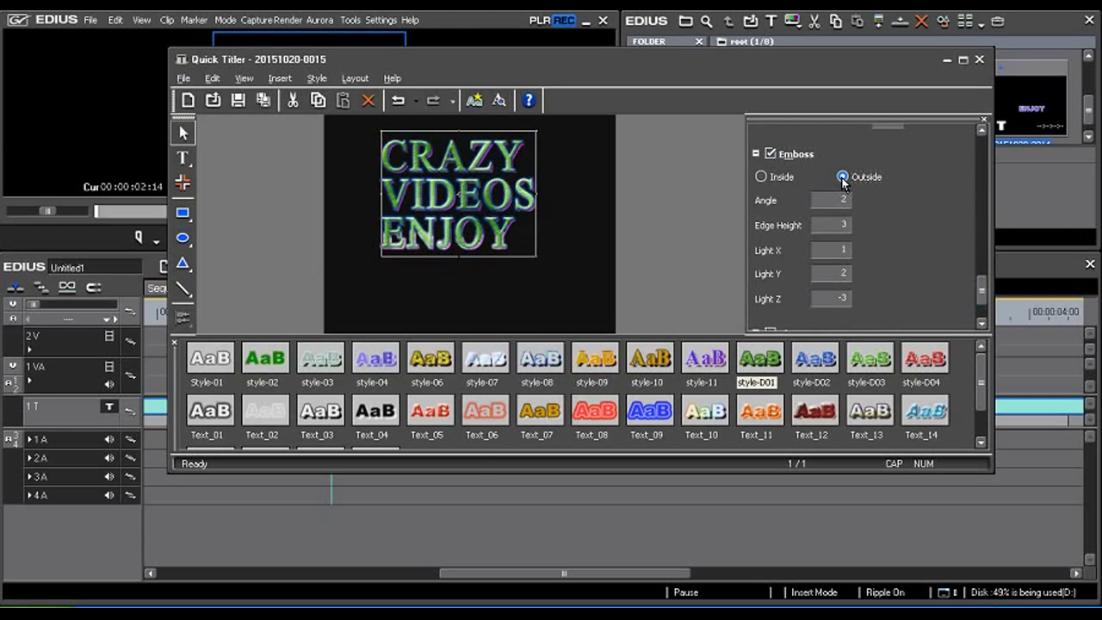
click(761, 177)
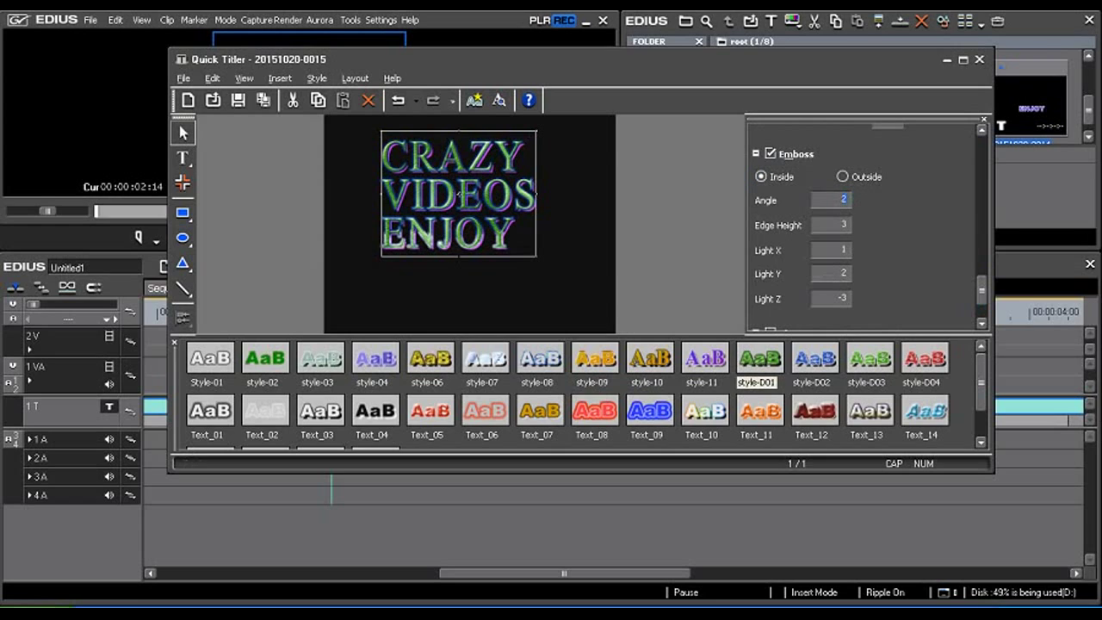
mouse_move(842, 260)
mouse_down()
mouse_move(857, 239)
mouse_move(859, 265)
mouse_up()
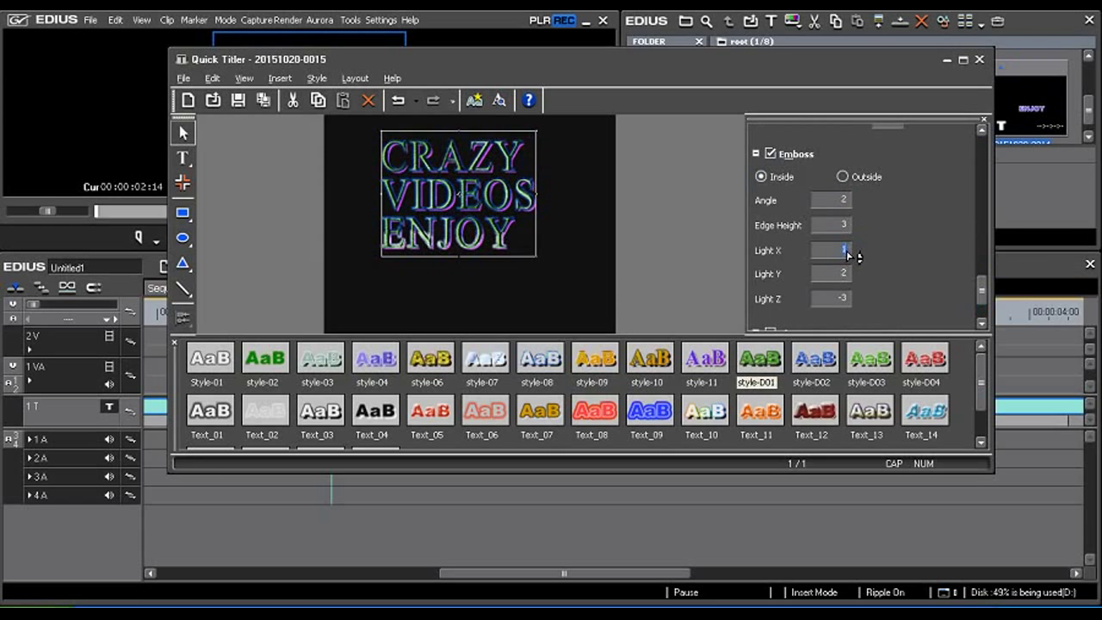
Step: Enable Blur and set Text/Edge to 15%, Edge to 6% and Shadow to 30%
scroll(832, 284, down, 1)
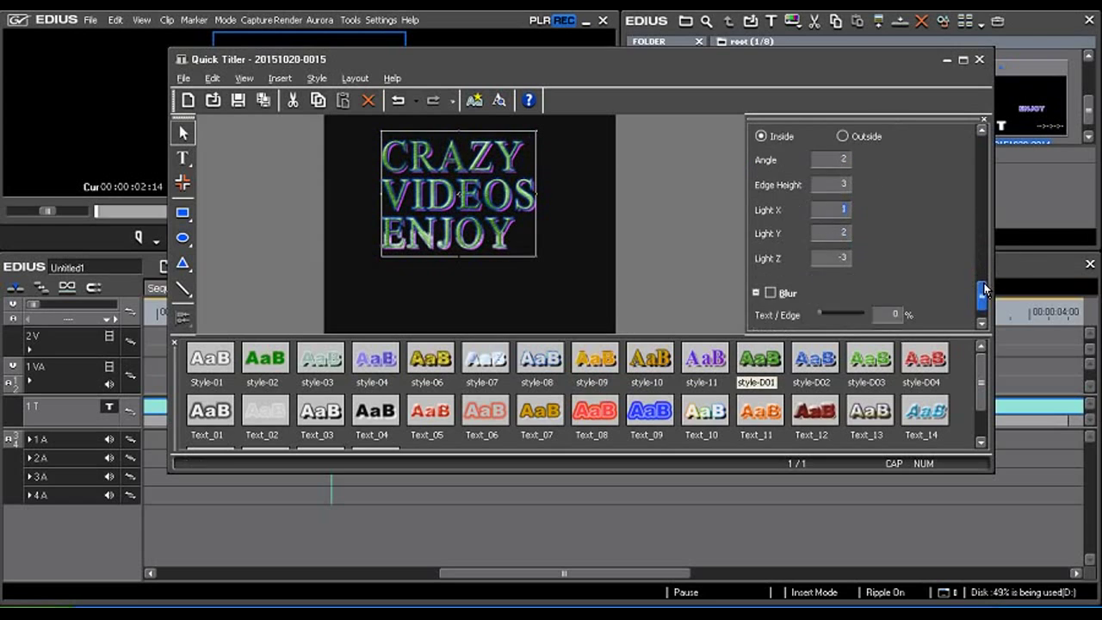
scroll(835, 284, down, 1)
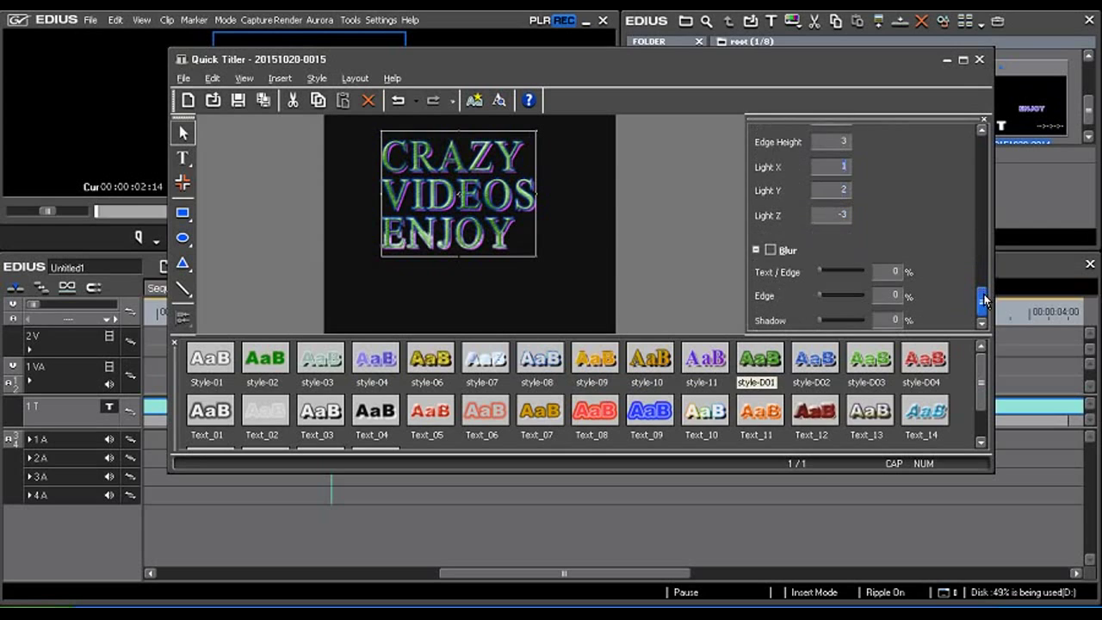
click(771, 251)
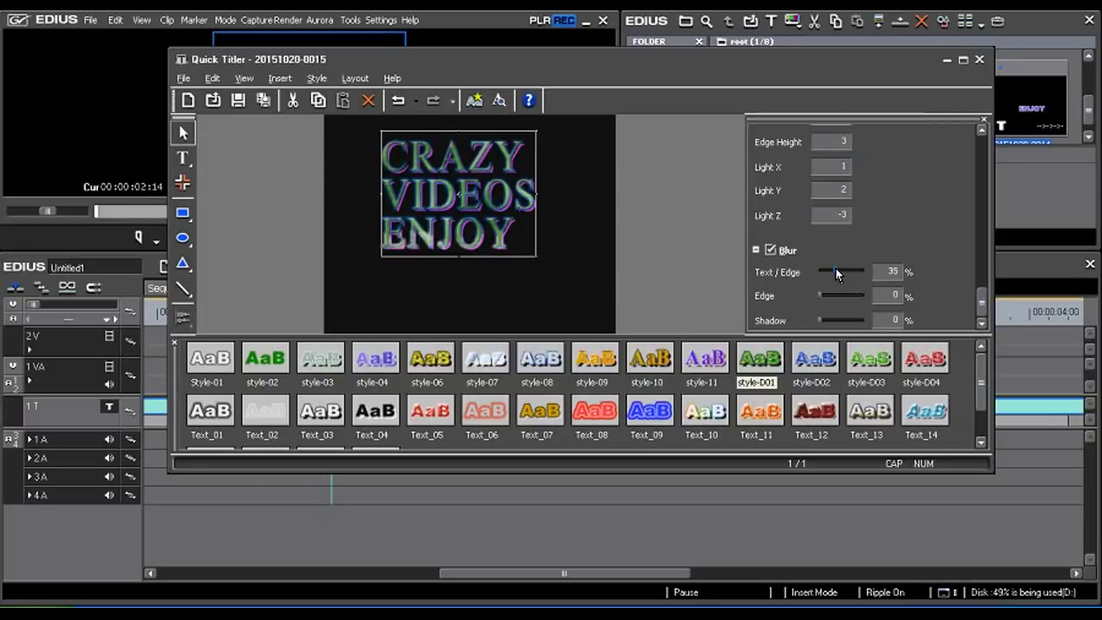
mouse_move(834, 272)
mouse_down()
mouse_move(821, 295)
mouse_move(871, 319)
mouse_move(830, 324)
mouse_up()
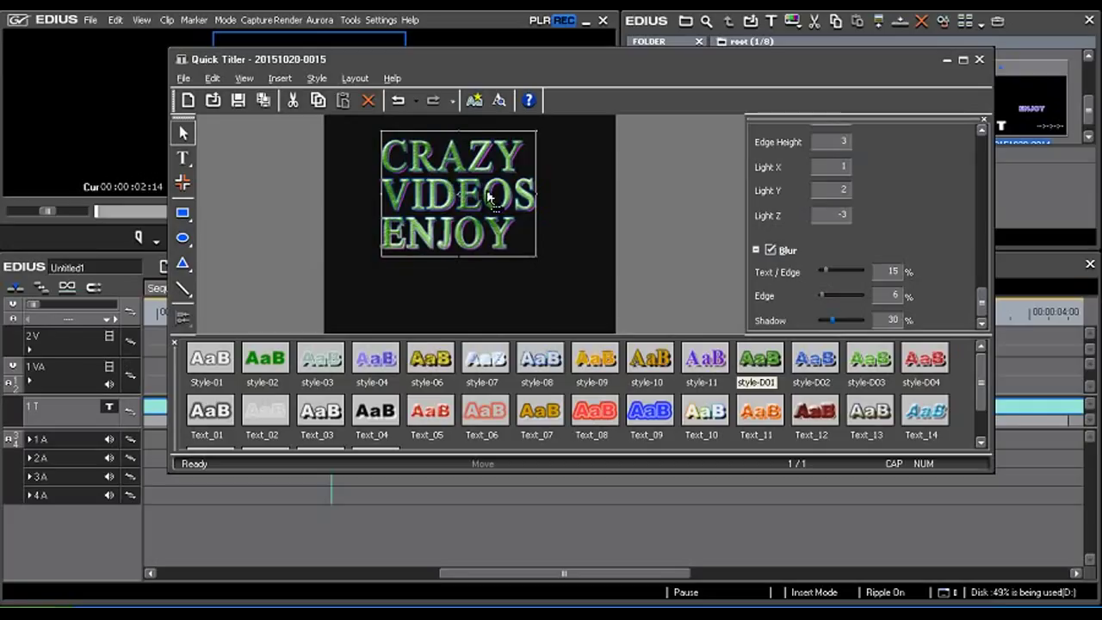
Step: Save the current title look as a new style named CRAZY instead of the default name
click(473, 101)
text(MY STYLE)
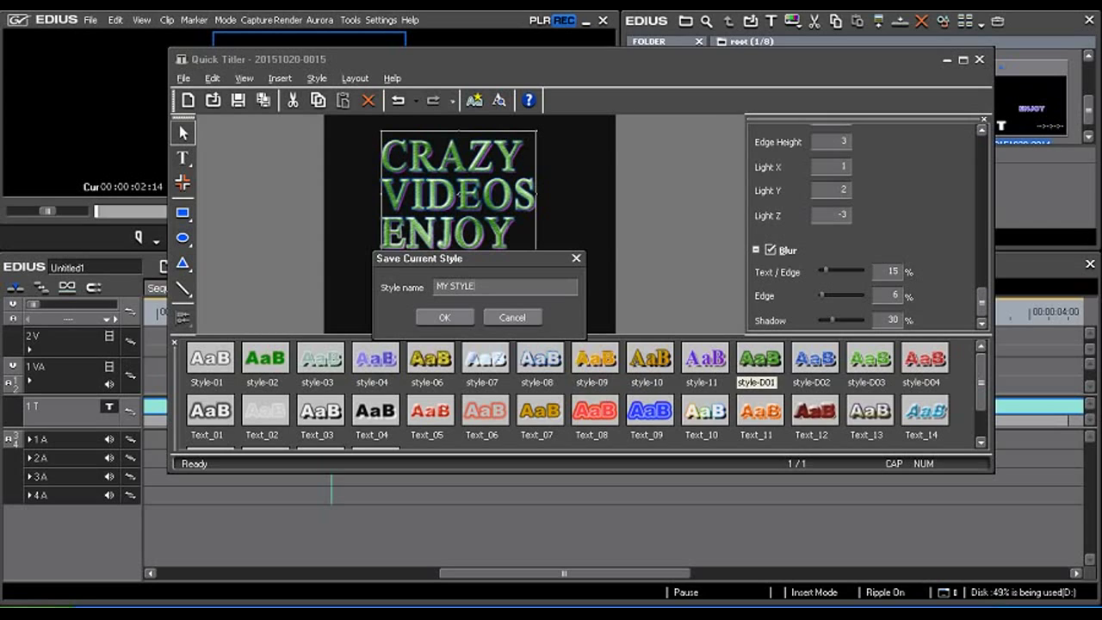
click(448, 317)
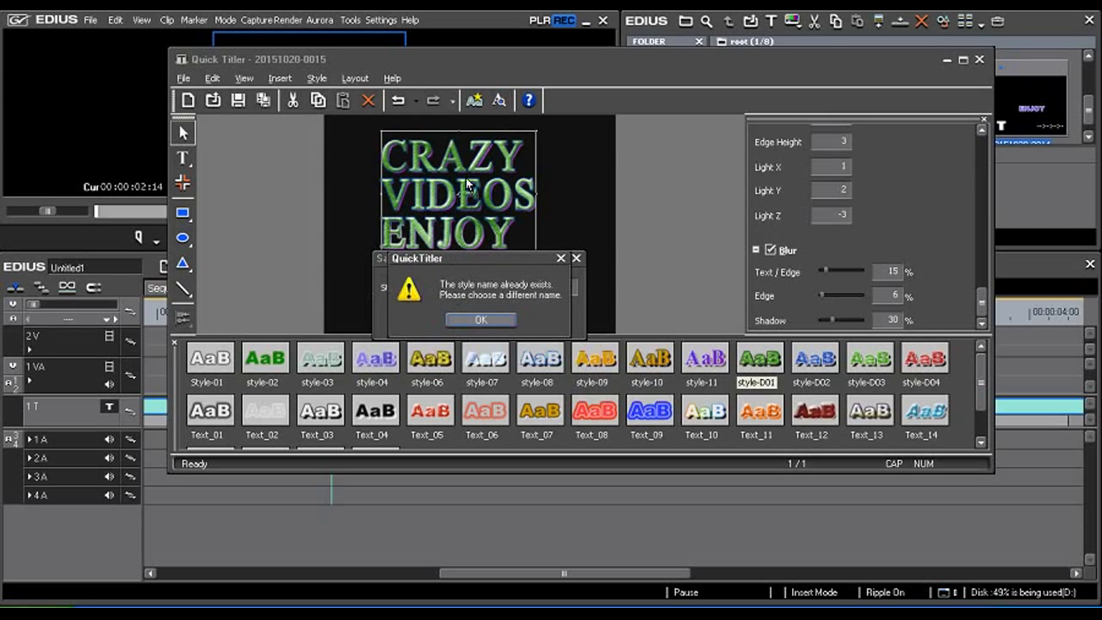
click(489, 324)
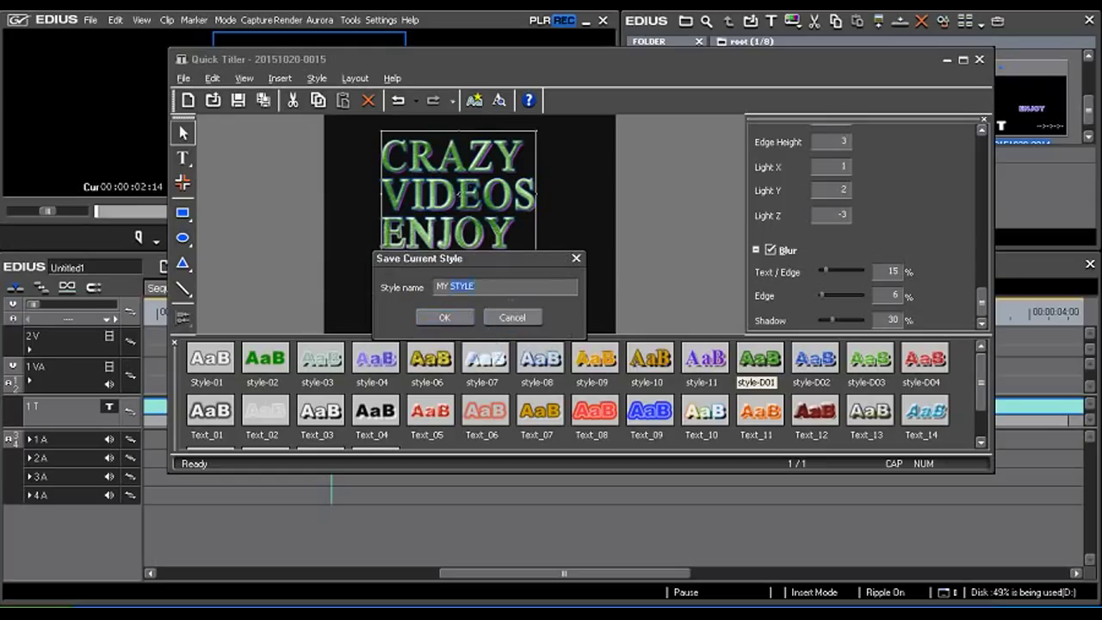
key(BackSpace)
key(BackSpace)
text(CRAZY)
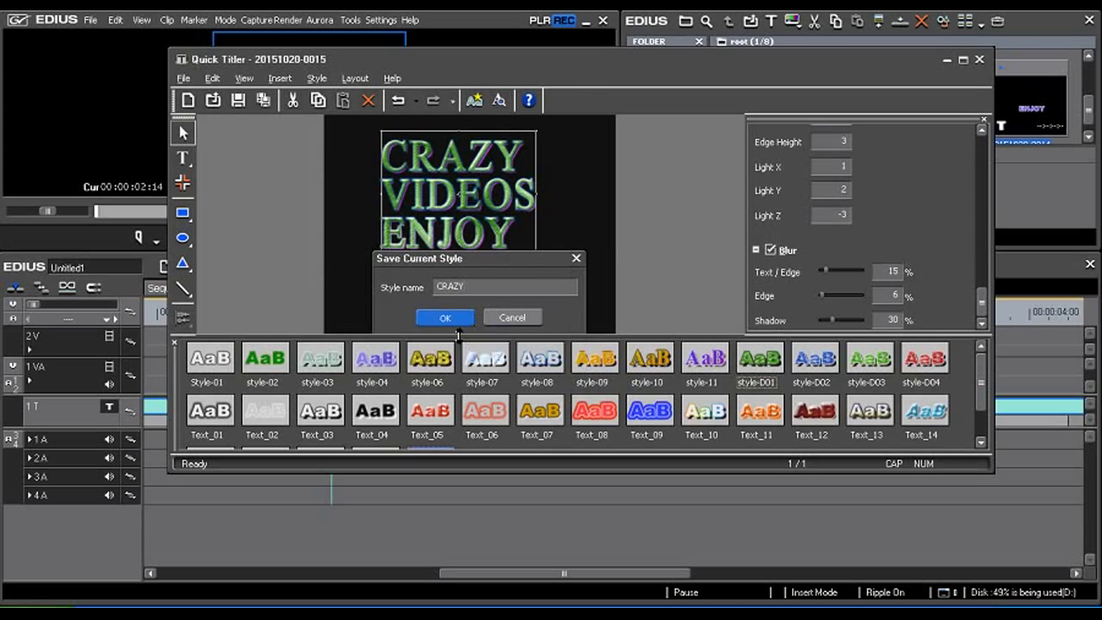
click(446, 316)
scroll(980, 375, down, 1)
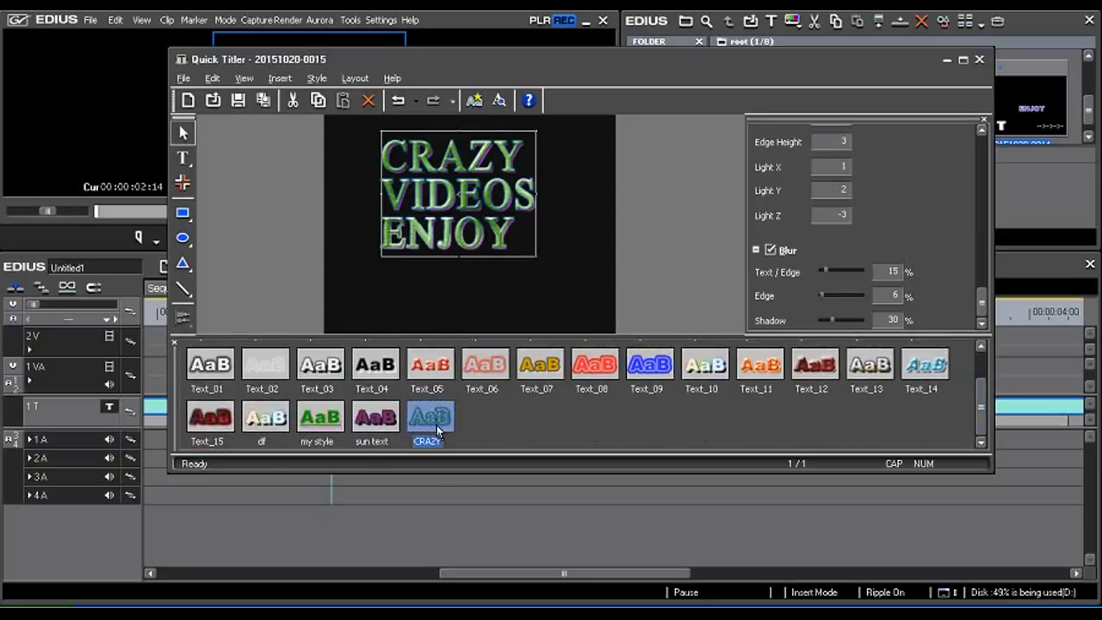
Step: Delete the old 'CRAZY VIDEOS ENJOY' title text
click(579, 265)
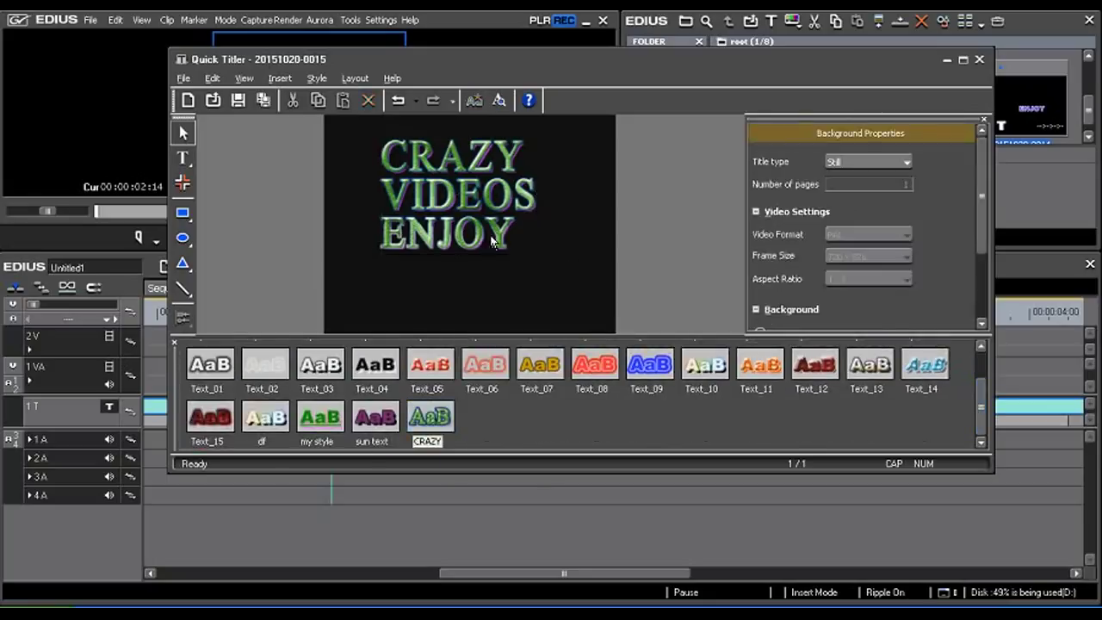
click(502, 238)
key(Delete)
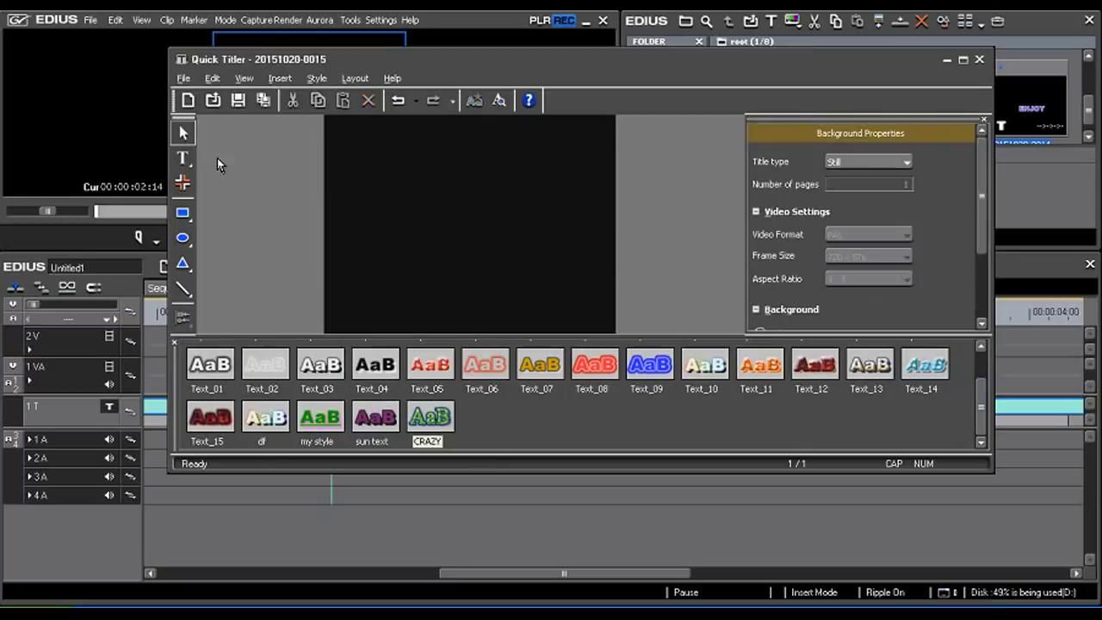
Step: Add new text reading 'VIDS' on the canvas
click(183, 158)
click(371, 191)
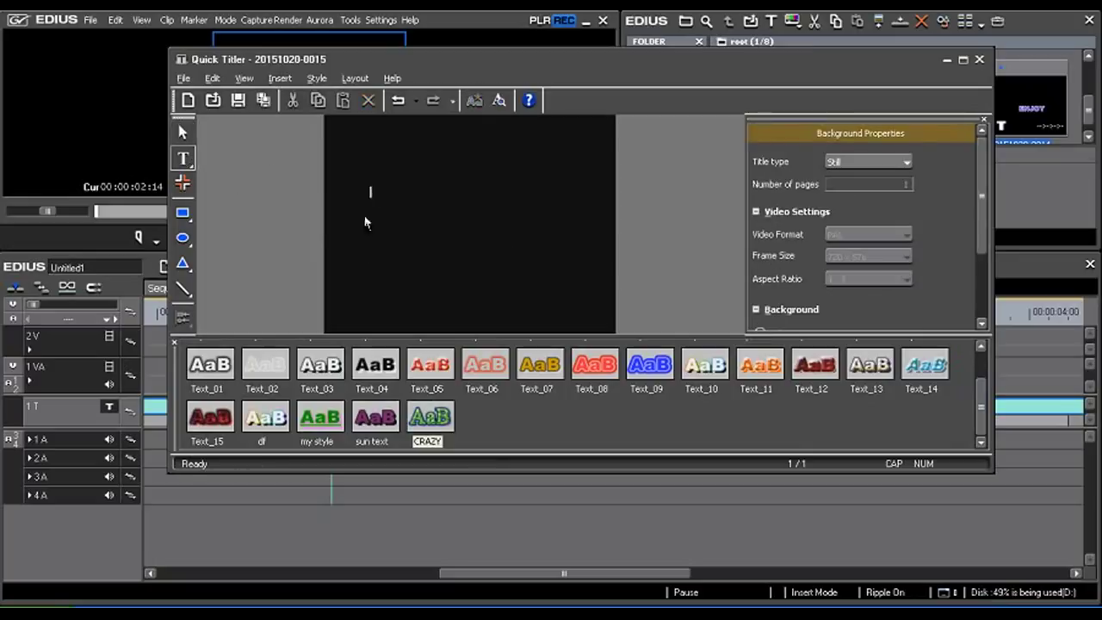
text(VID)
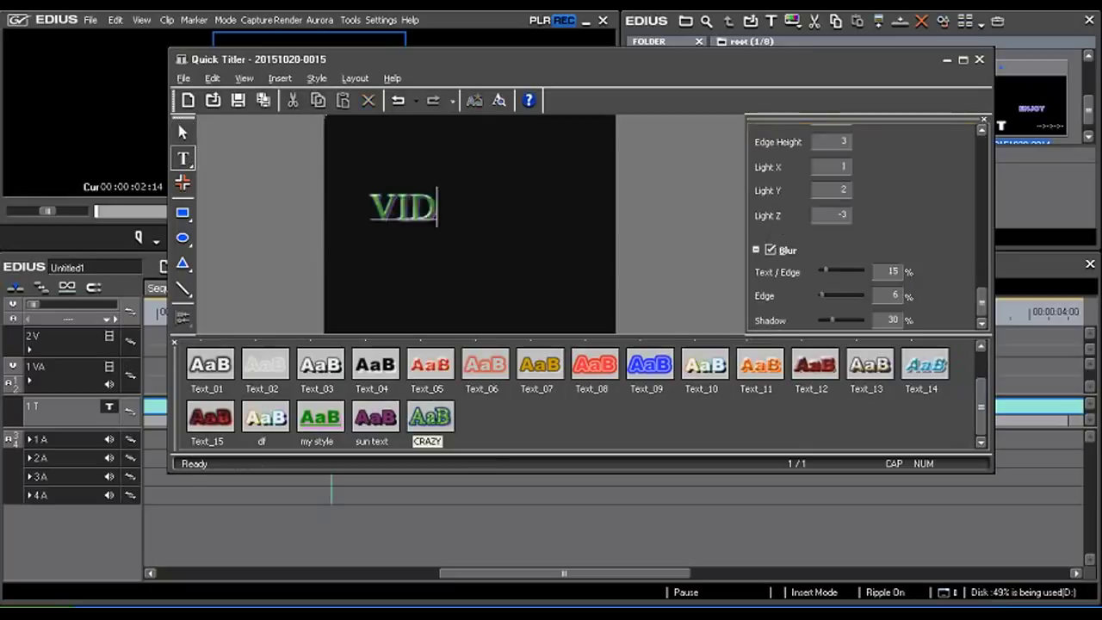
text(EOS)
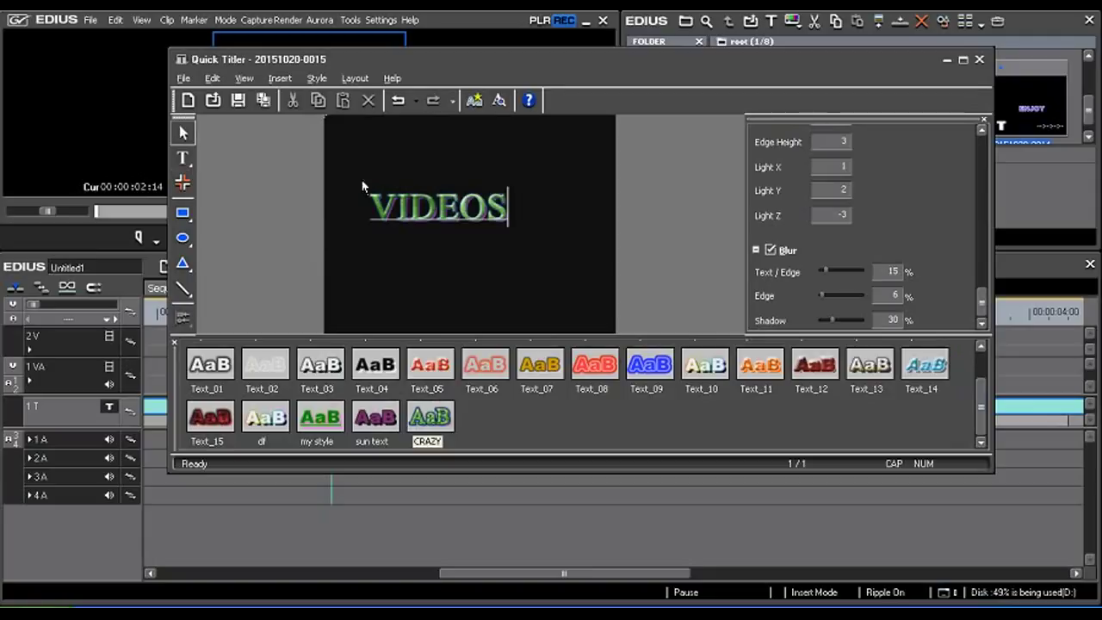
key(BackSpace)
key(BackSpace)
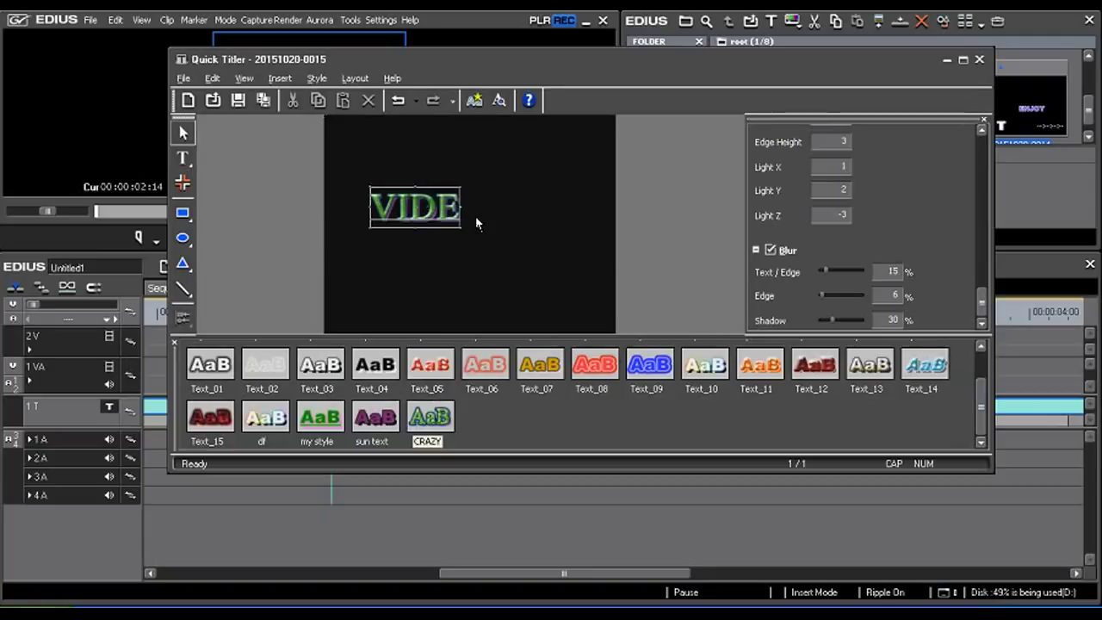
key(BackSpace)
text(S)
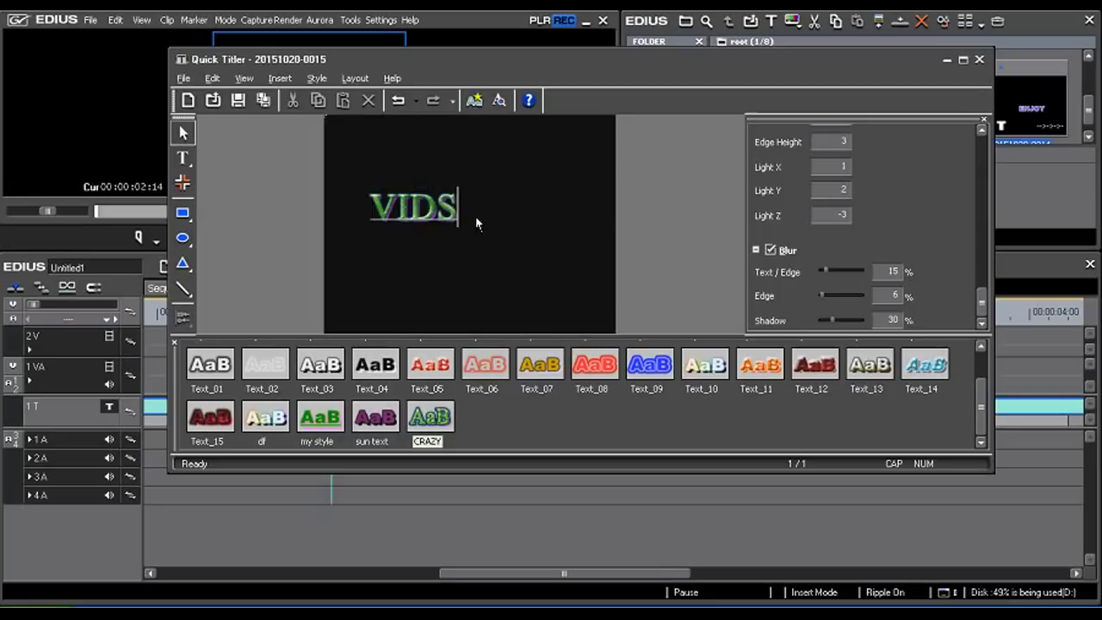
click(449, 271)
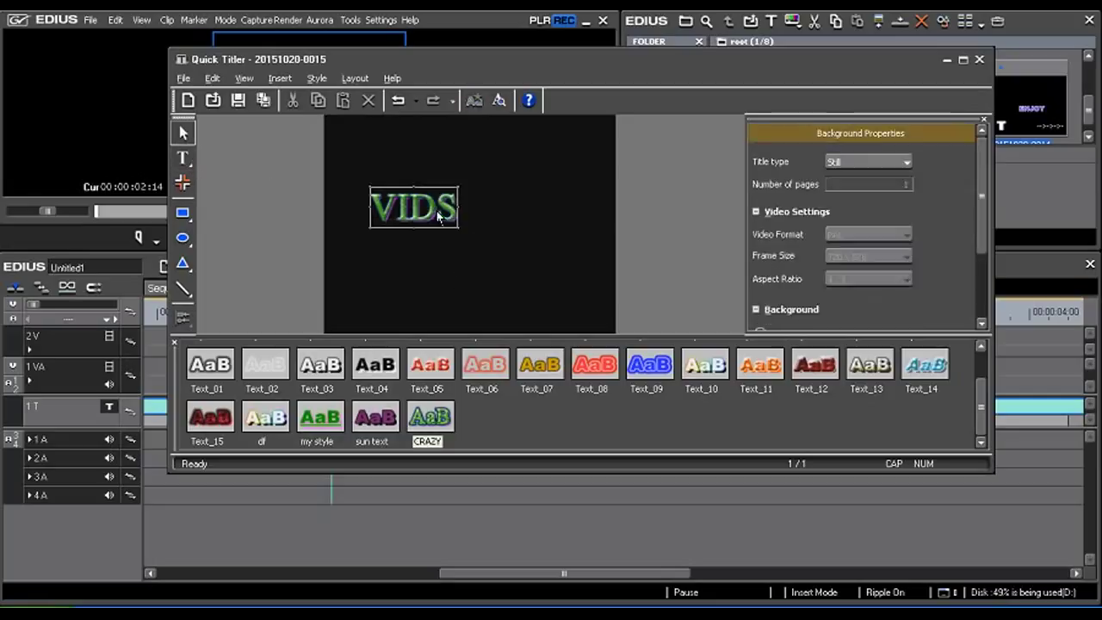
Step: Apply the CRAZY style to 'VIDS' and drag it toward the centre of the frame
click(431, 361)
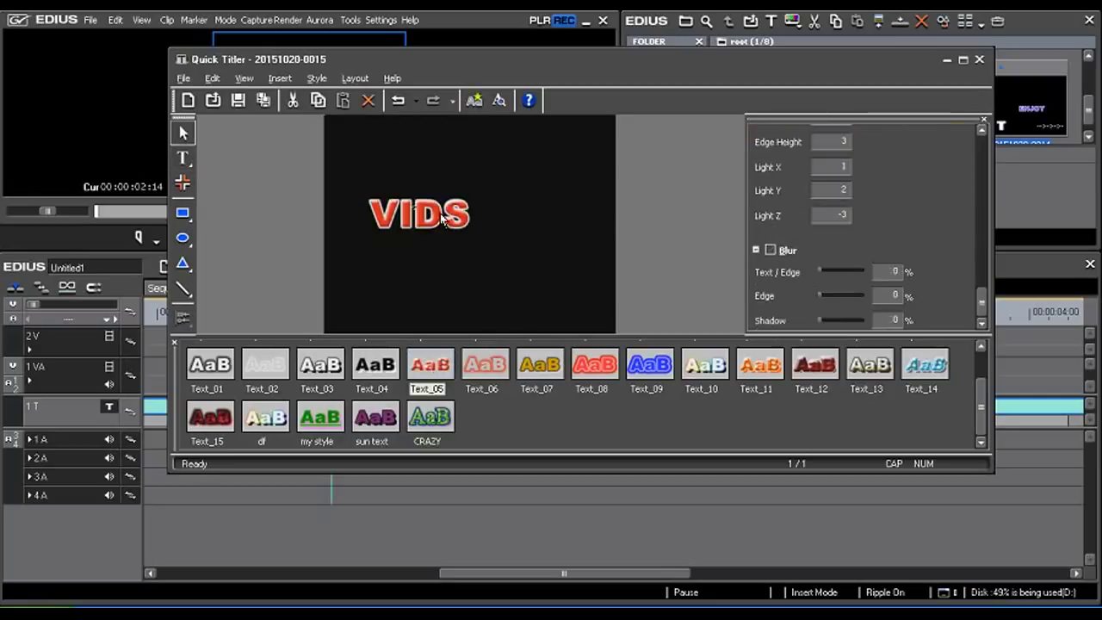
mouse_move(440, 213)
mouse_down()
mouse_move(526, 209)
mouse_move(517, 184)
mouse_up()
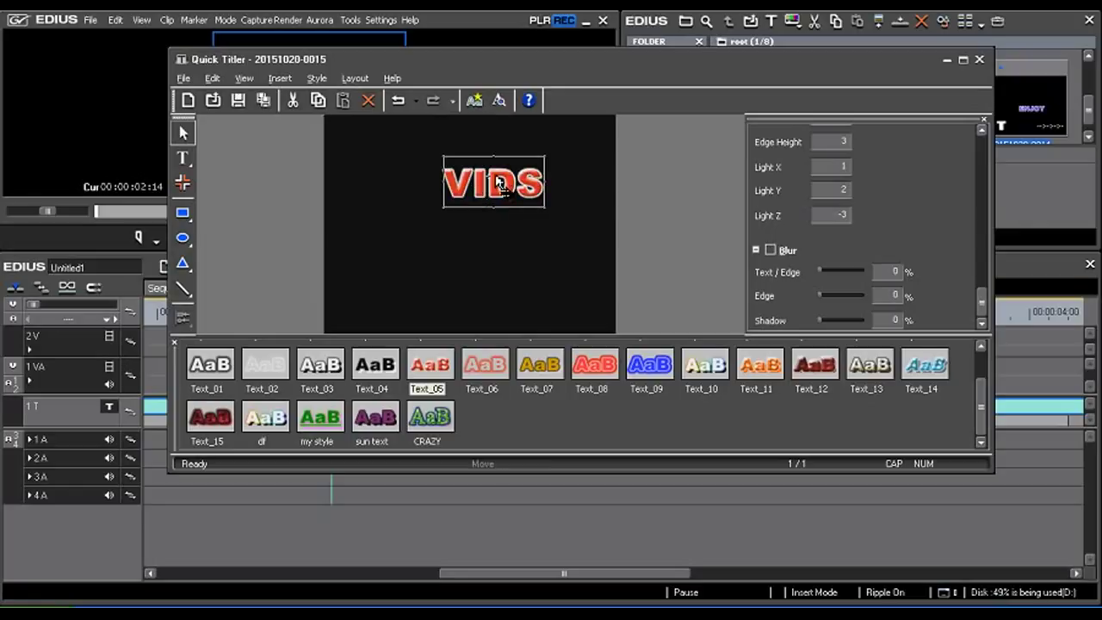
click(433, 418)
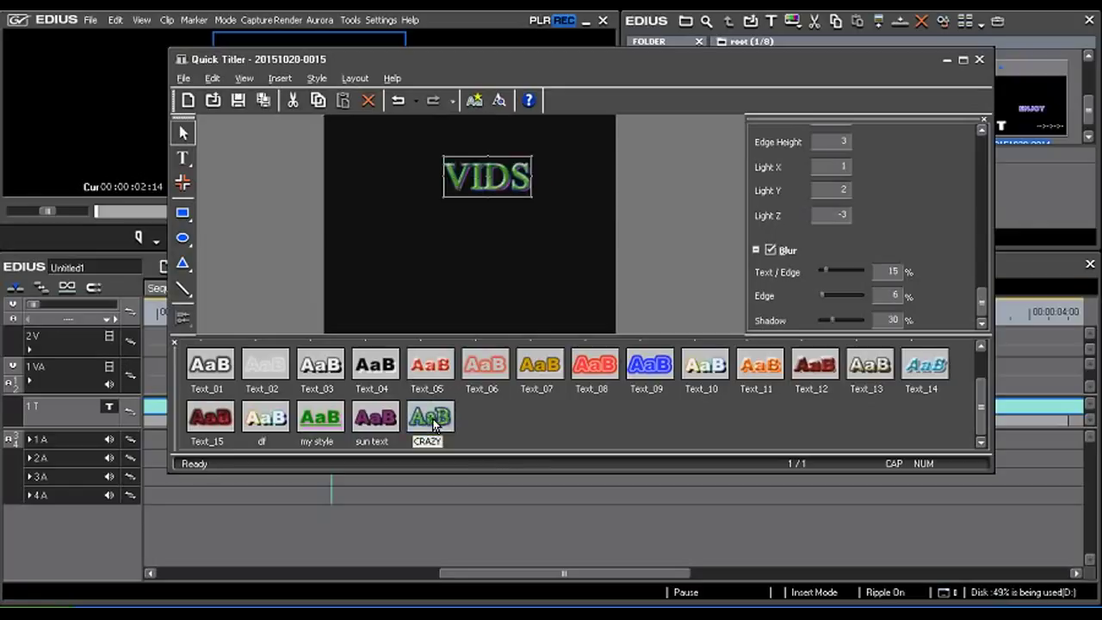
drag(512, 196, 487, 224)
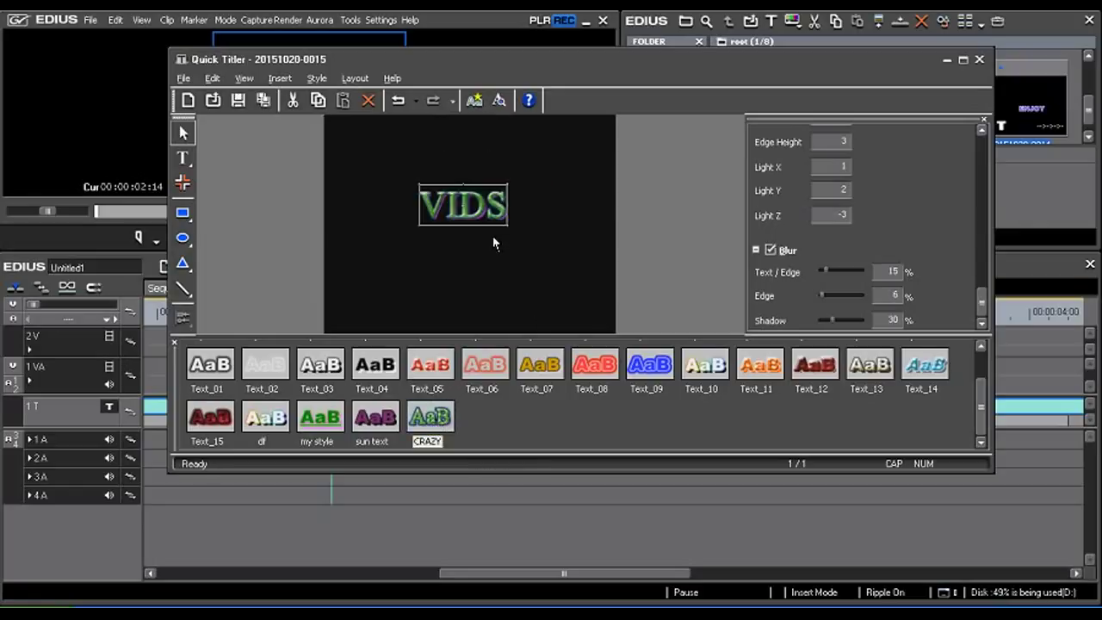